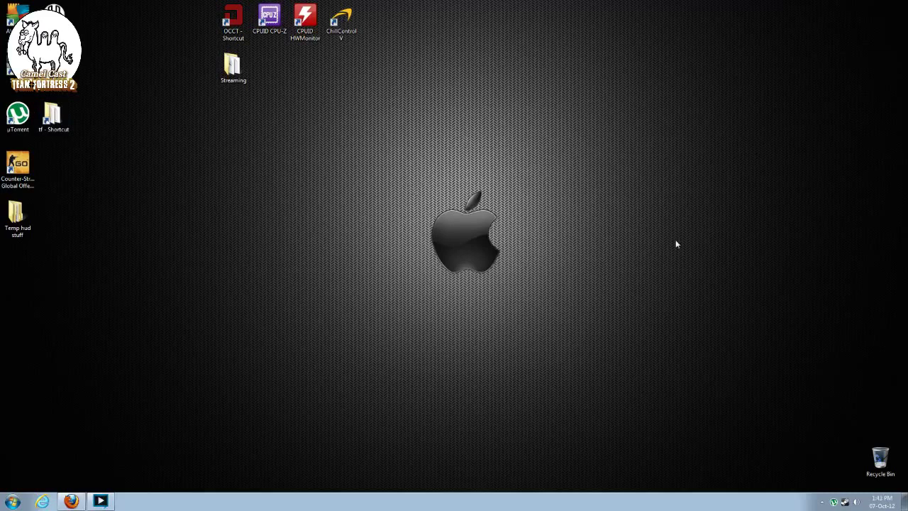
Reposition the Explorer window and open the game's tf folder
left_click_drag(648, 172, 366, 325)
left_click_drag(553, 139, 374, 304)
left_click_drag(578, 137, 336, 321)
left_click_drag(565, 159, 300, 324)
double_click(51, 117)
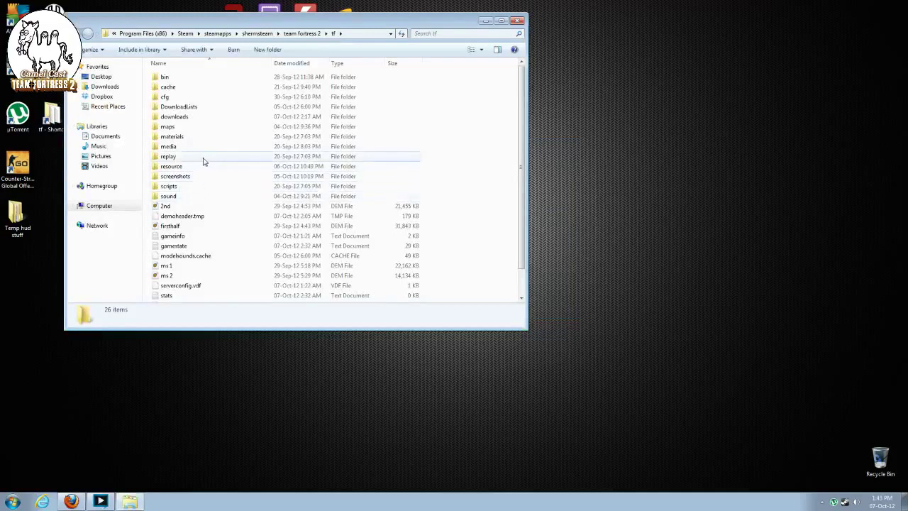
Open the scripts folder inside tf
left_click(178, 185)
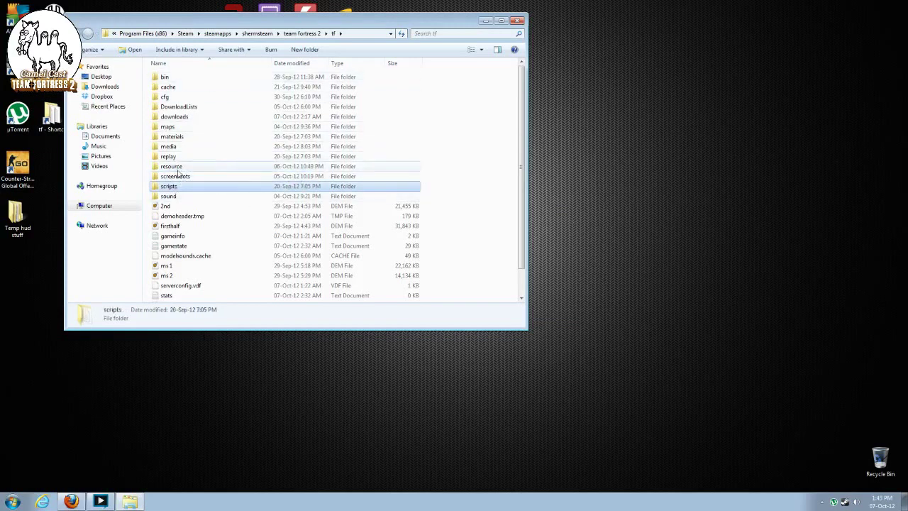
left_click(190, 166)
left_click(188, 187)
left_click(182, 167)
double_click(159, 187)
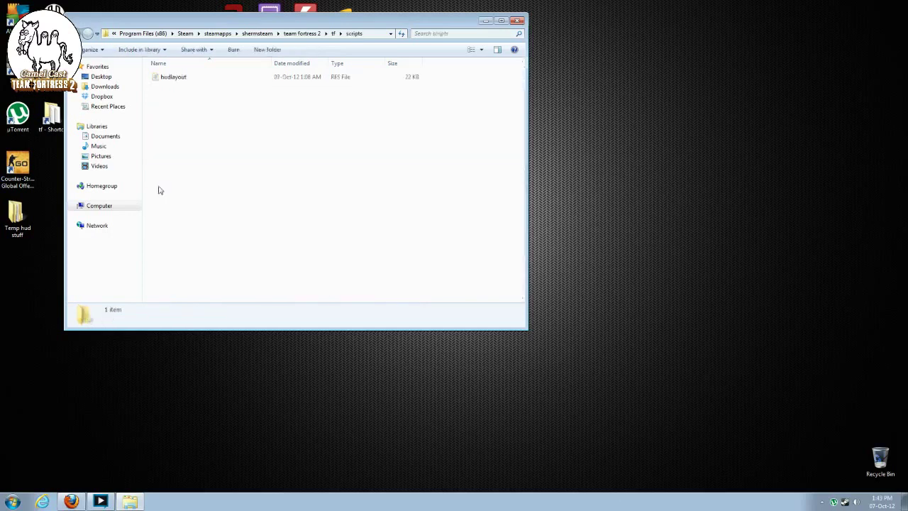
Locate hudlayout in scripts and bring Fog's Custom HUD Crosshairs thread forward in Firefox
left_click(177, 80)
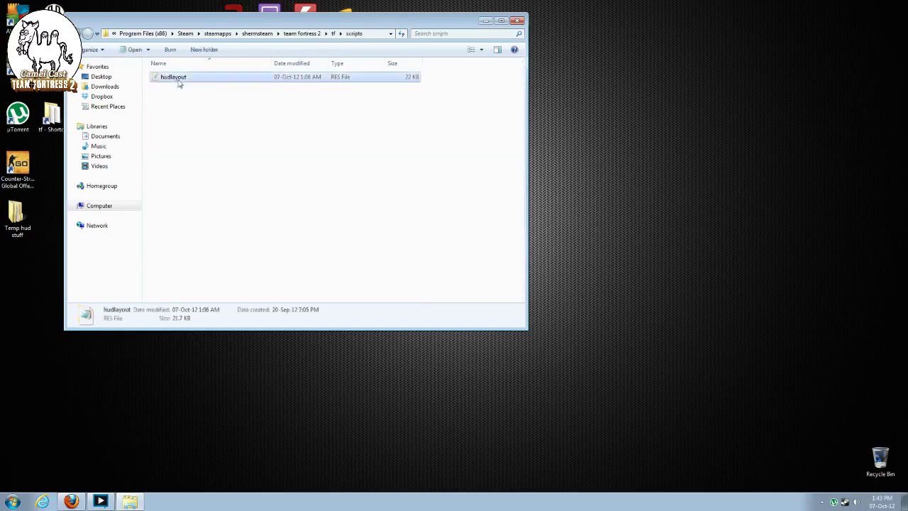
left_click(311, 194)
left_click(71, 501)
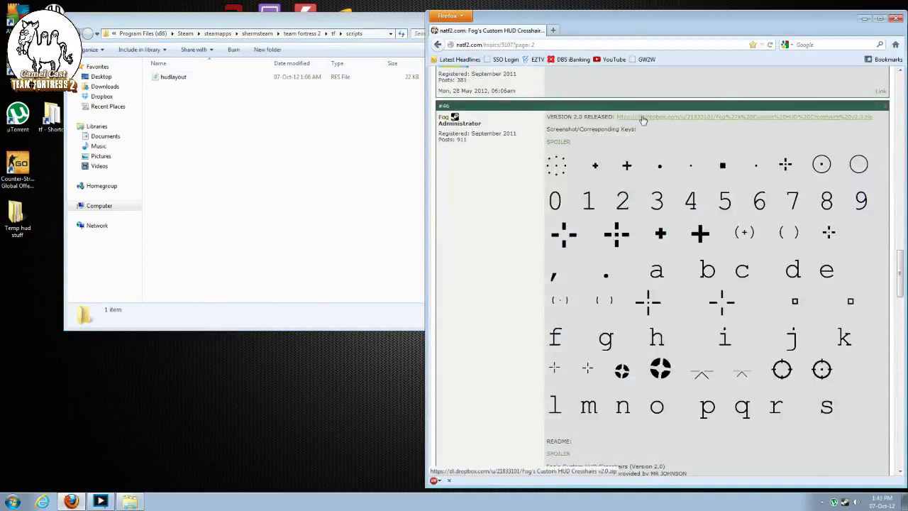
Download Fog's Custom HUD Crosshairs v2.0.zip from the Dropbox link and open it with WinRAR
left_click(673, 118)
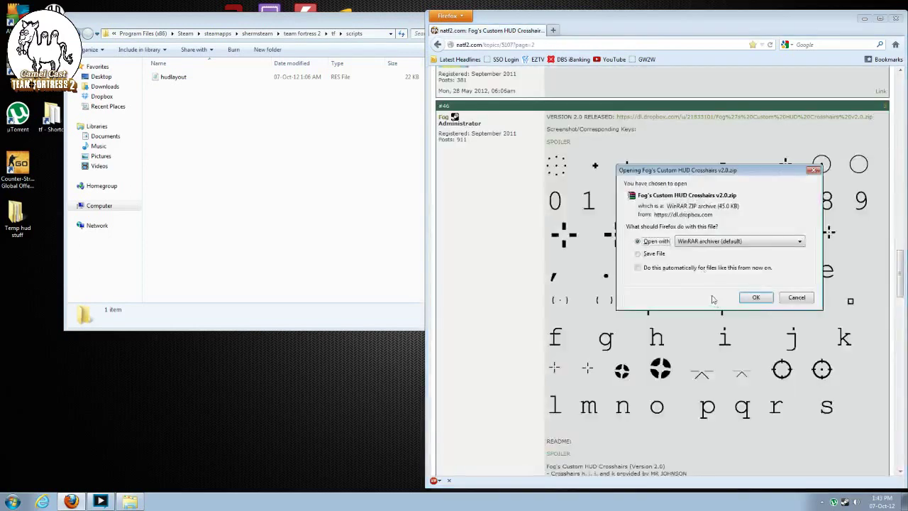
left_click(755, 297)
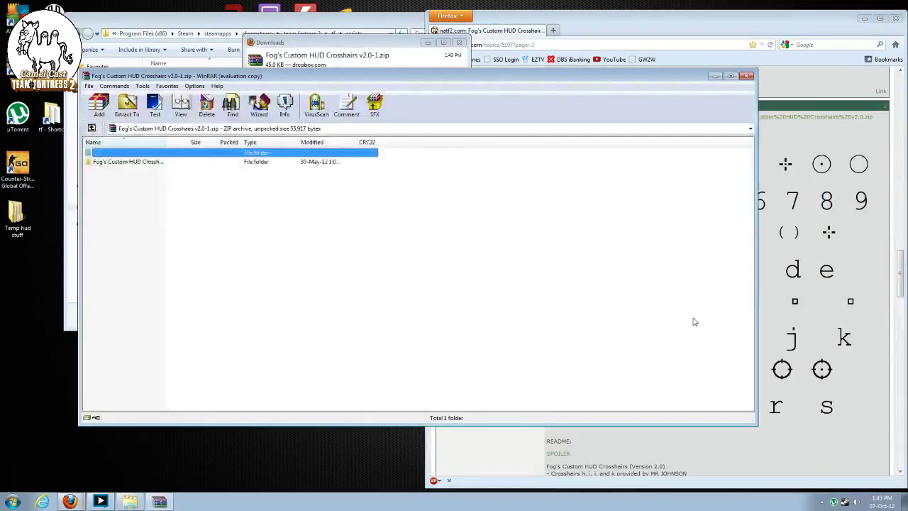
Extract the crosshair archive into the desktop Streaming folder
left_click(139, 110)
left_click(440, 273)
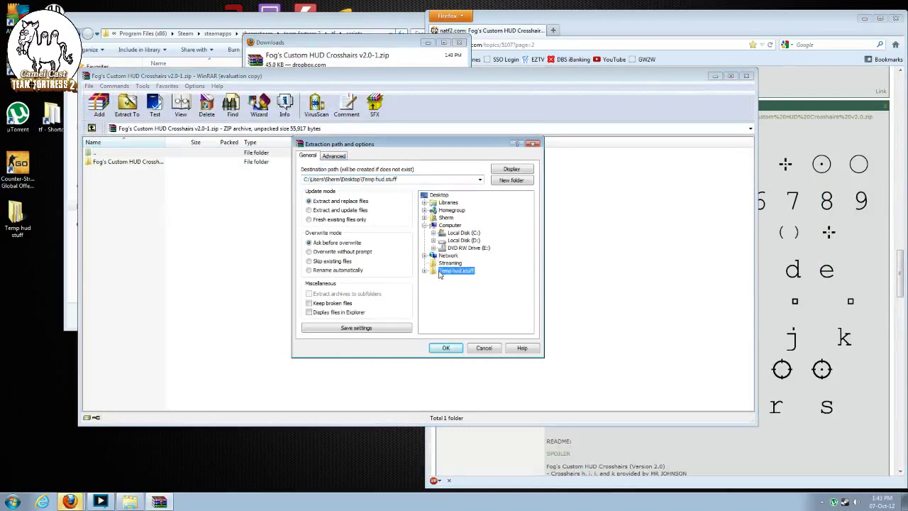
left_click(454, 262)
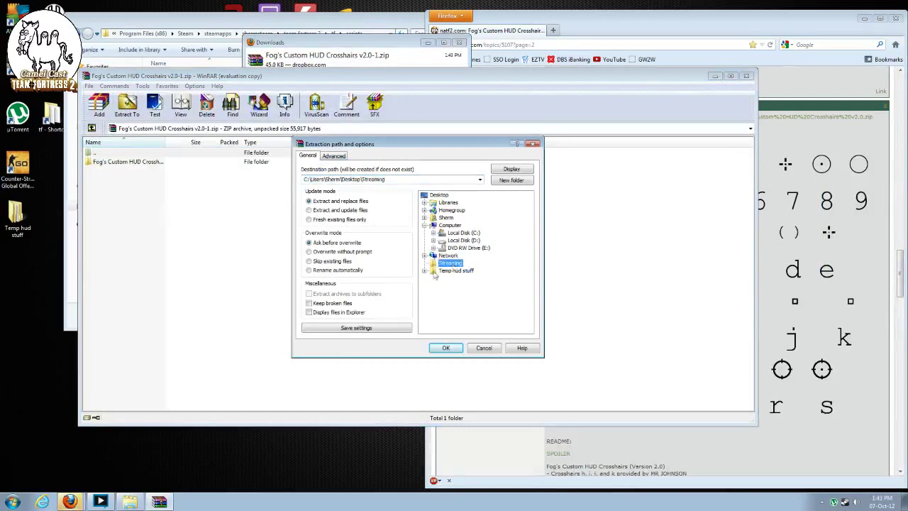
left_click(445, 348)
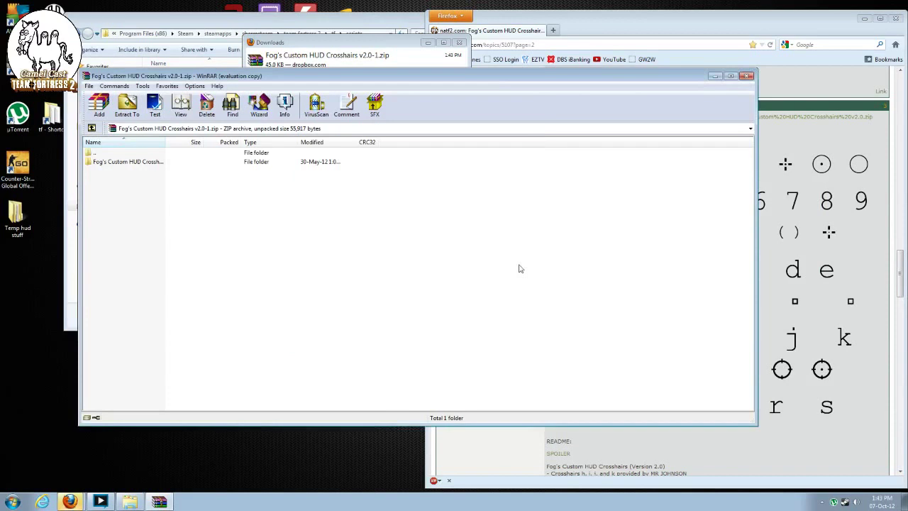
Close WinRAR, clear the Firefox downloads list, and enlarge the scripts folder window
left_click(746, 75)
left_click(262, 165)
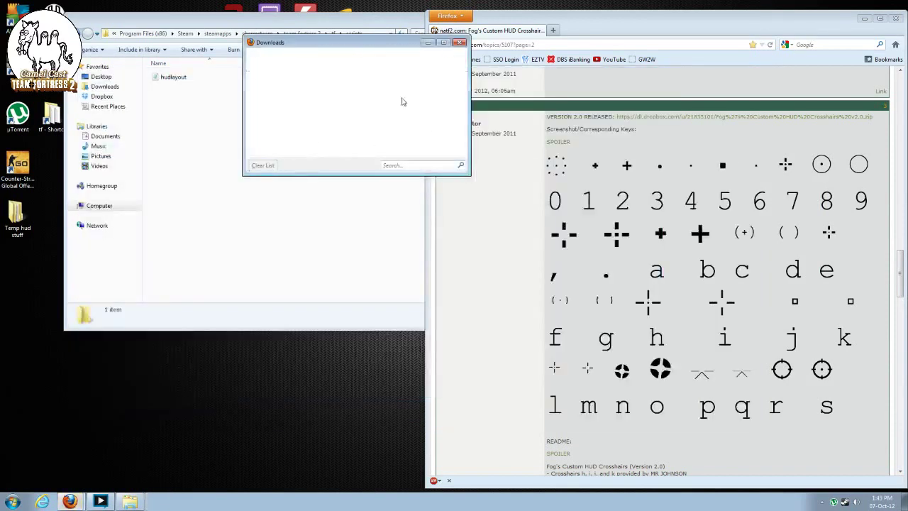
left_click(459, 43)
left_click_drag(330, 23, 315, 73)
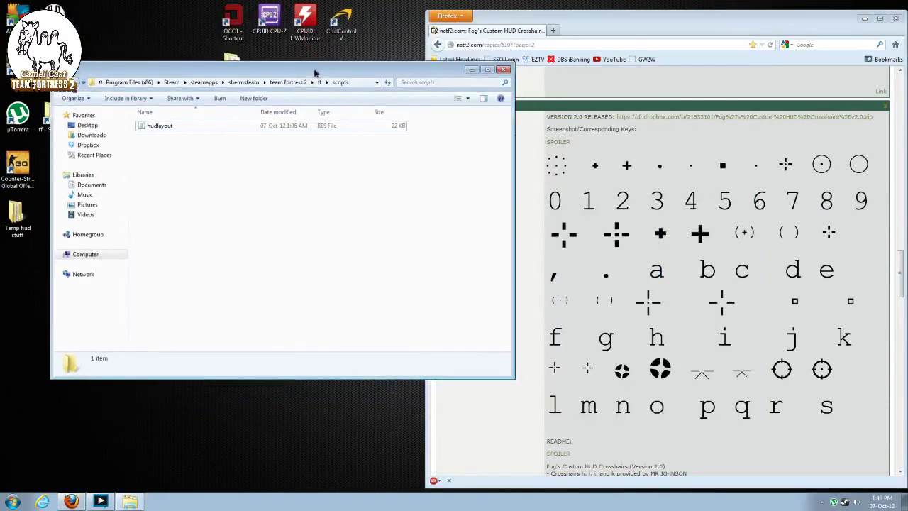
Open hudlayout.res in Notepad and the 'Hud crosshair setup' guide in Word from Streaming
double_click(213, 127)
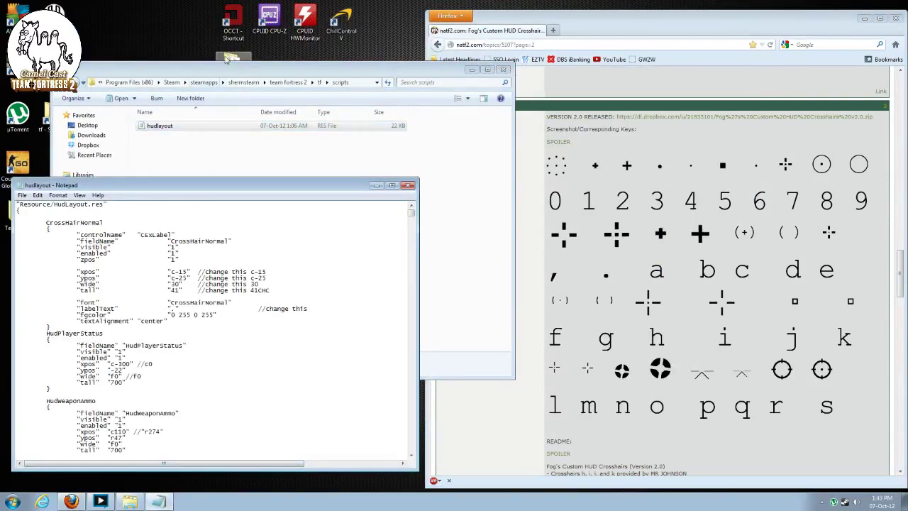
double_click(230, 57)
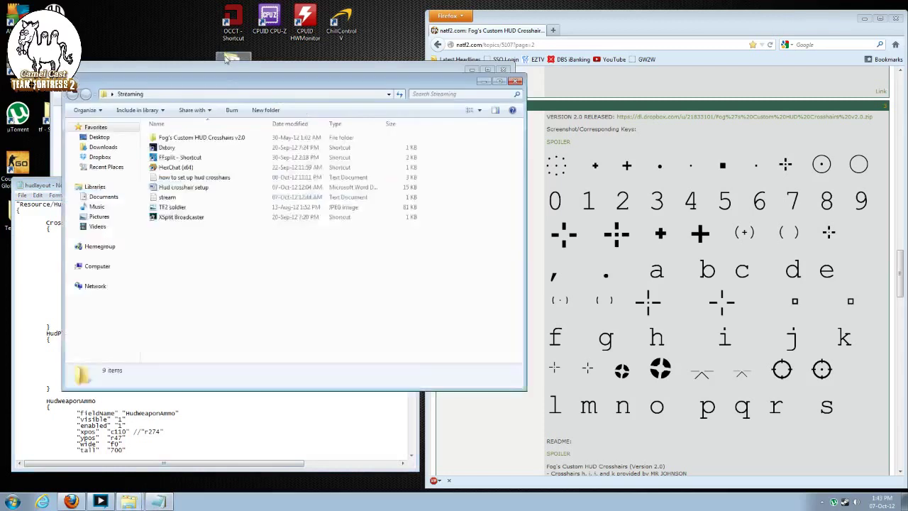
double_click(173, 187)
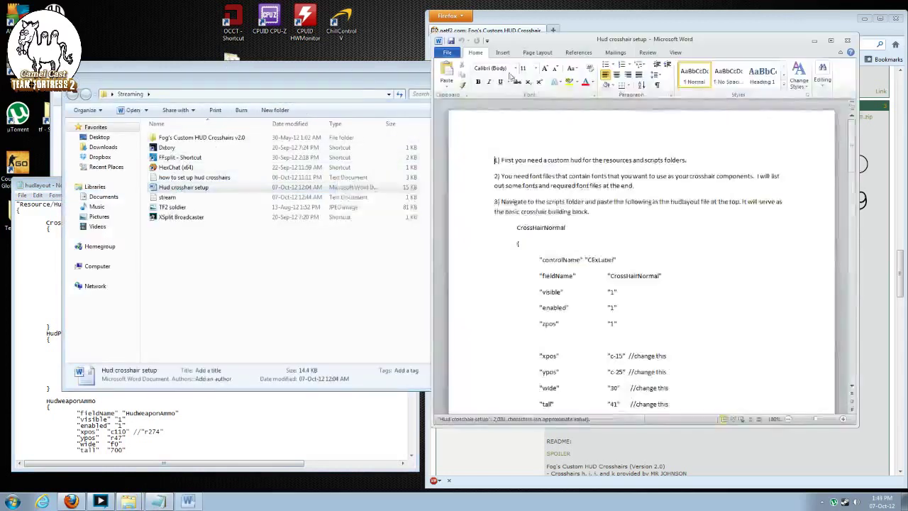
left_click(515, 83)
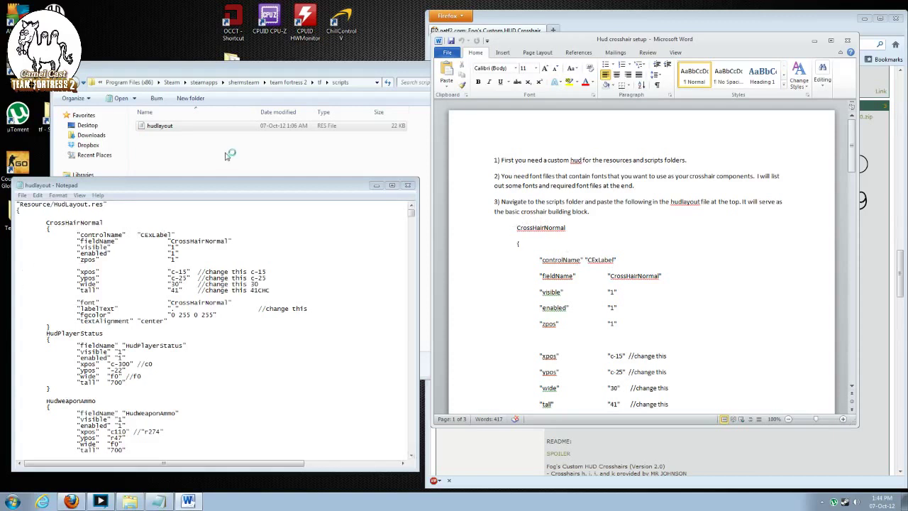
left_click(196, 157)
left_click(24, 264)
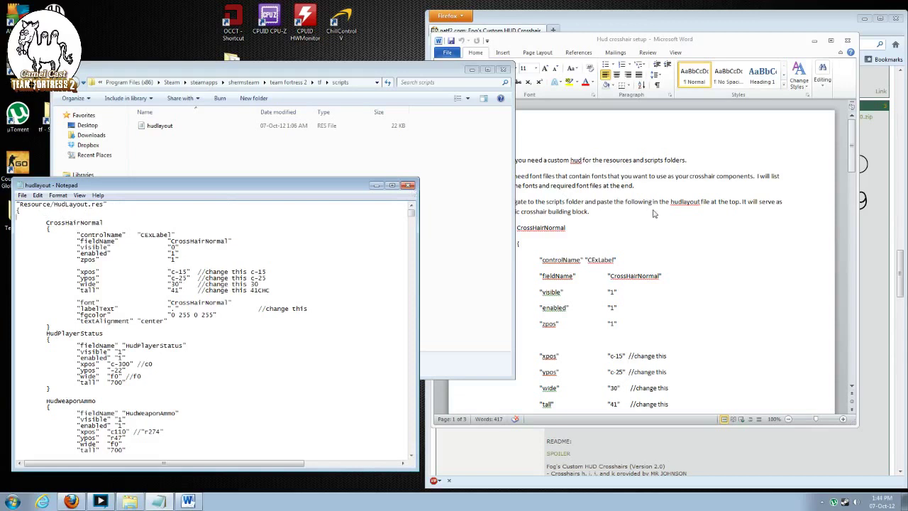
Paste the guide's CrossHairNormal block (visible 1, fgcolor 0 255 0 180) at hudlayout's top
left_click(517, 244)
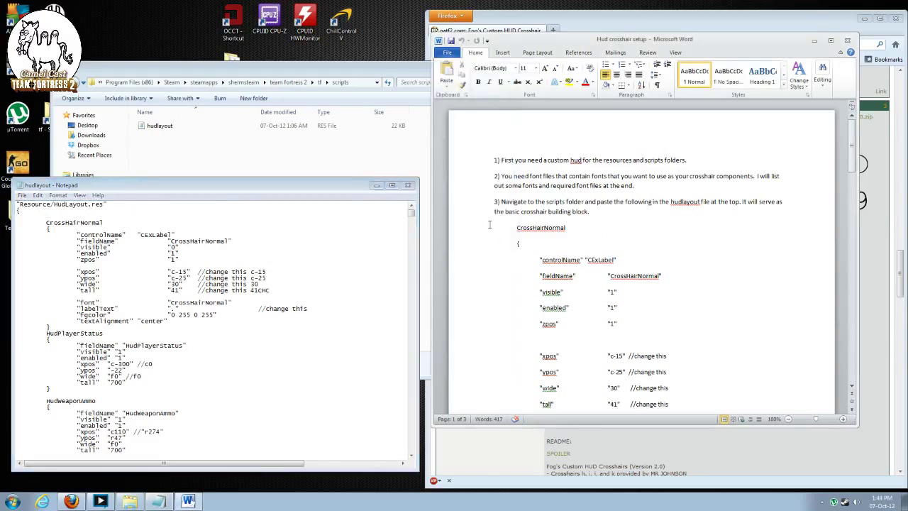
left_click_drag(492, 227, 521, 365)
key("ctrl+c")
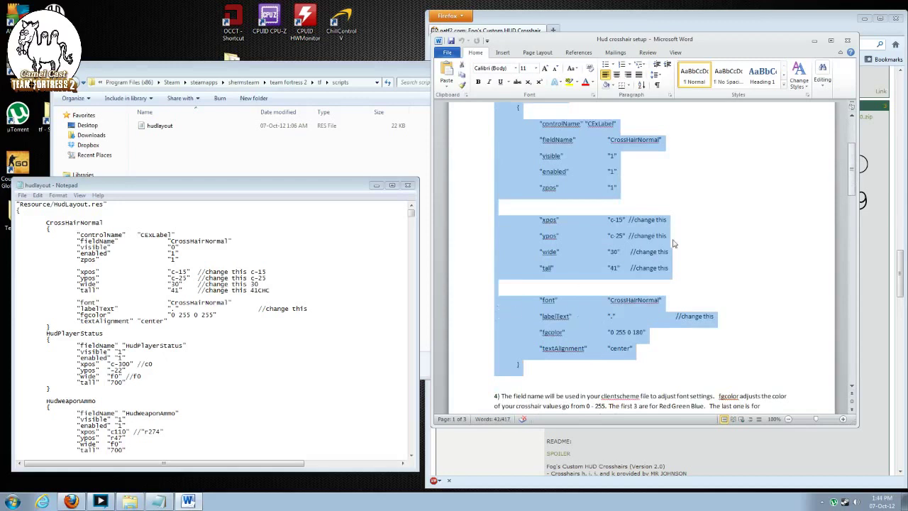
left_click(52, 215)
key("Return")
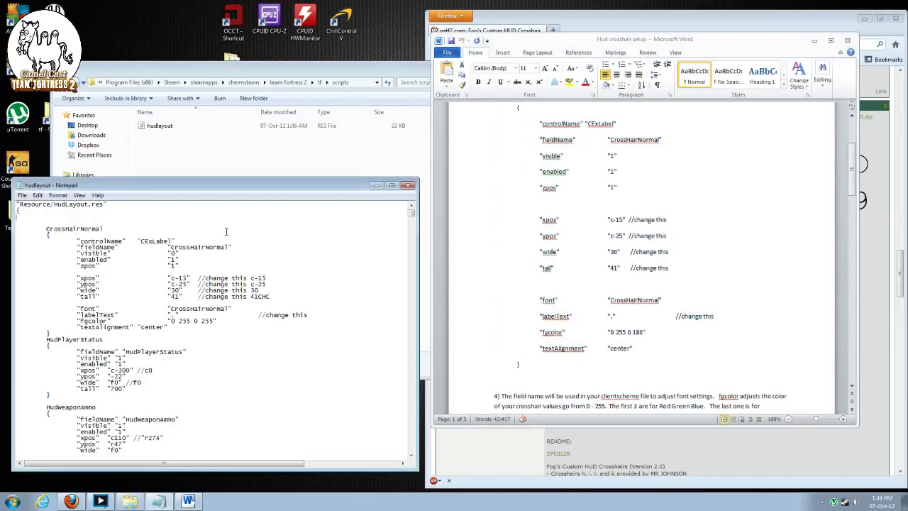
key("ctrl+v")
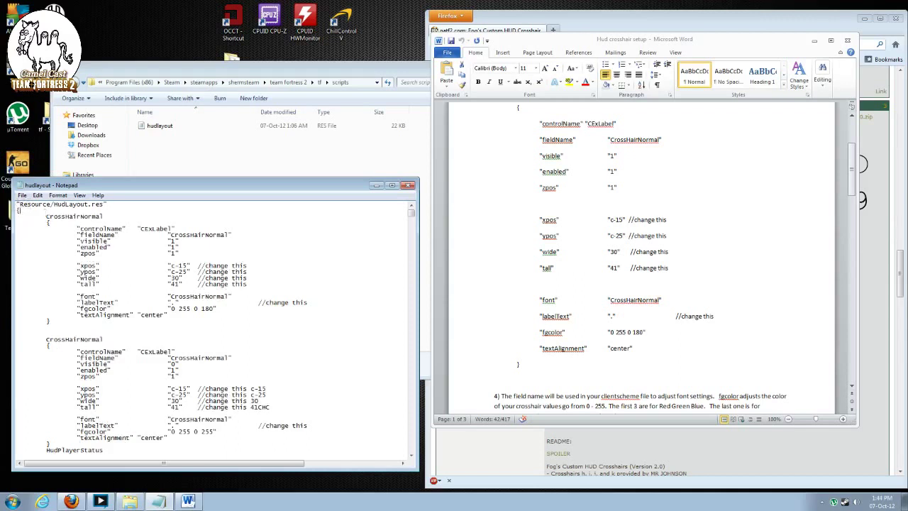
left_click_drag(34, 218, 50, 320)
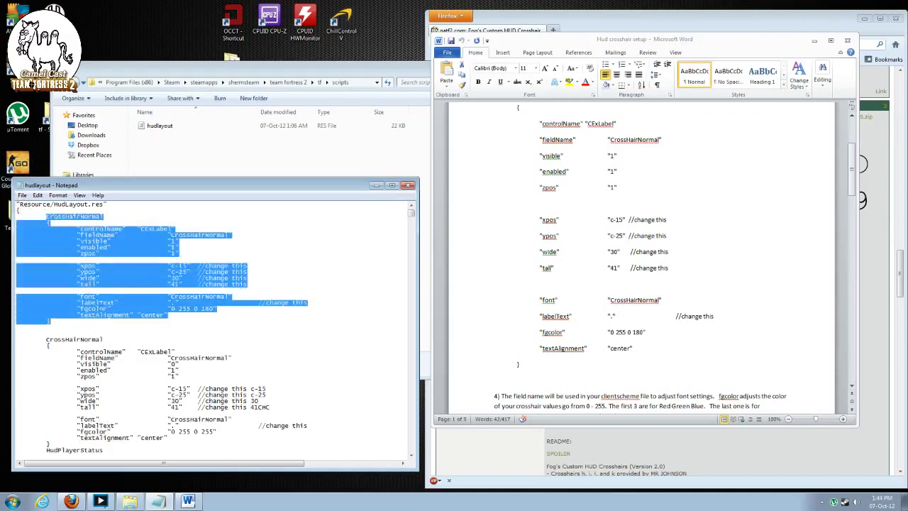
left_click(44, 216)
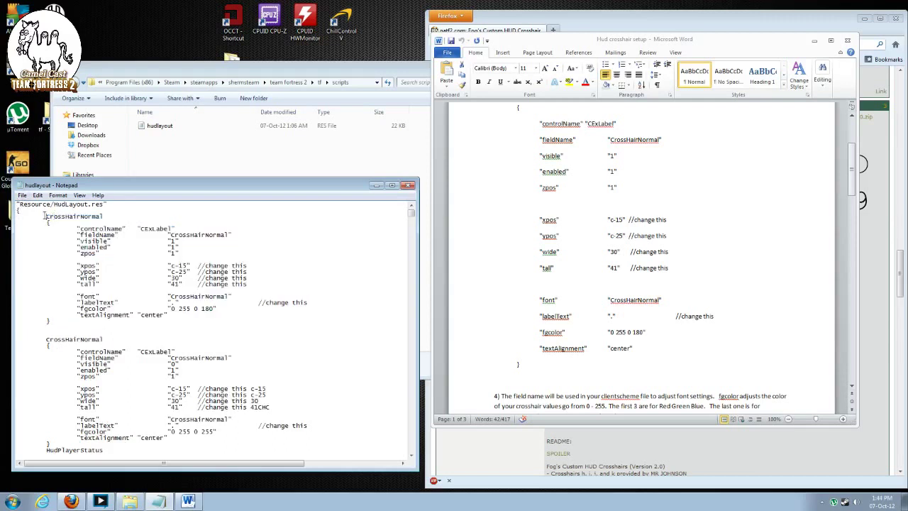
Rename the pasted block and its fieldName to CHCircle
left_click_drag(44, 215, 103, 216)
type("CHCircle")
left_click_drag(228, 234, 81, 242)
left_click(173, 229)
left_click_drag(174, 235, 227, 235)
type("H")
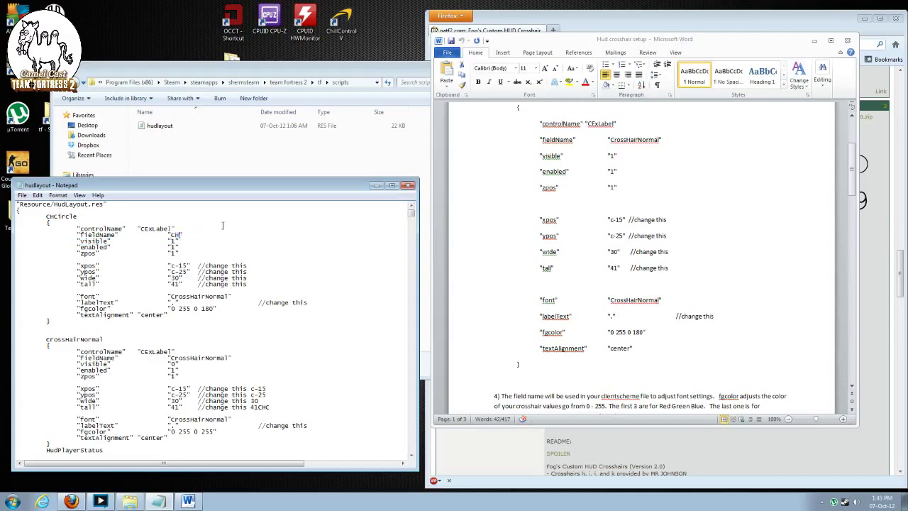
type("Circle")
Set the block's font to CHCircle and save hudlayout
left_click_drag(229, 296, 173, 298)
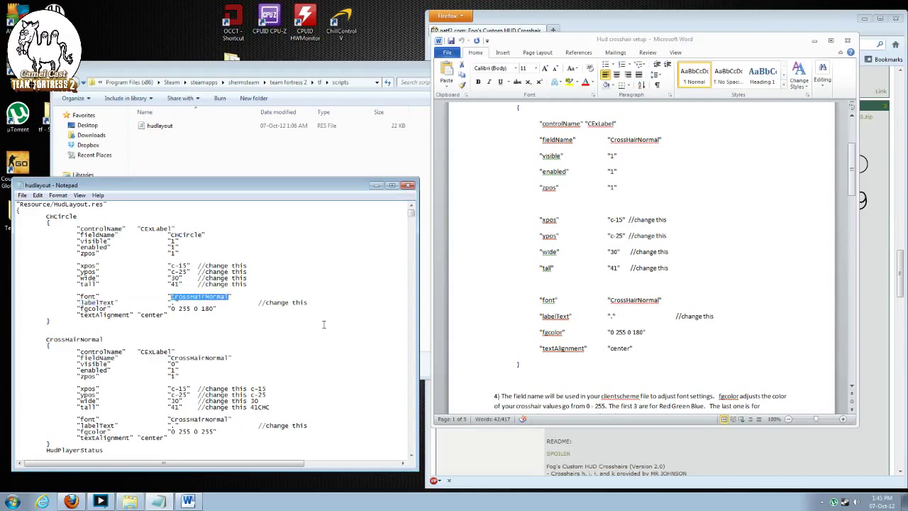
type("CHCircle")
left_click(22, 195)
left_click(40, 231)
Go from scripts up to tf\resource and open ClientScheme.res in Notepad
left_click(149, 167)
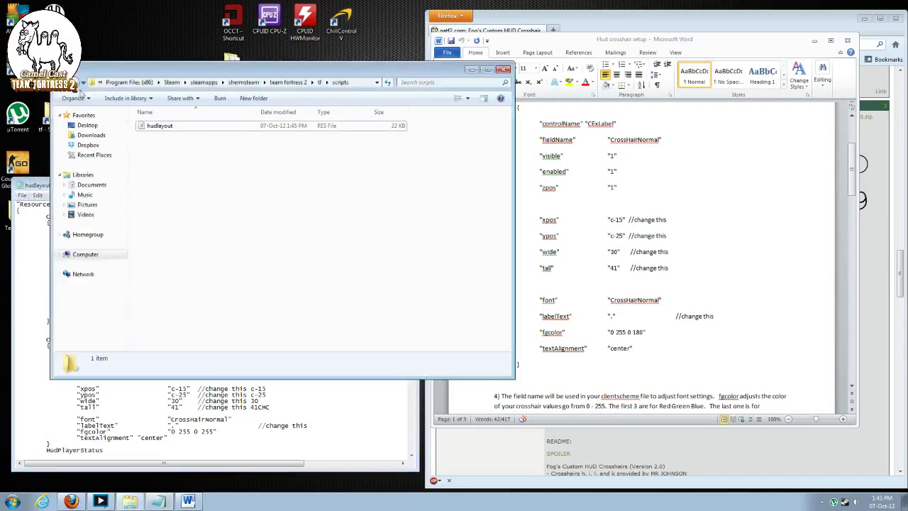
key("BackSpace")
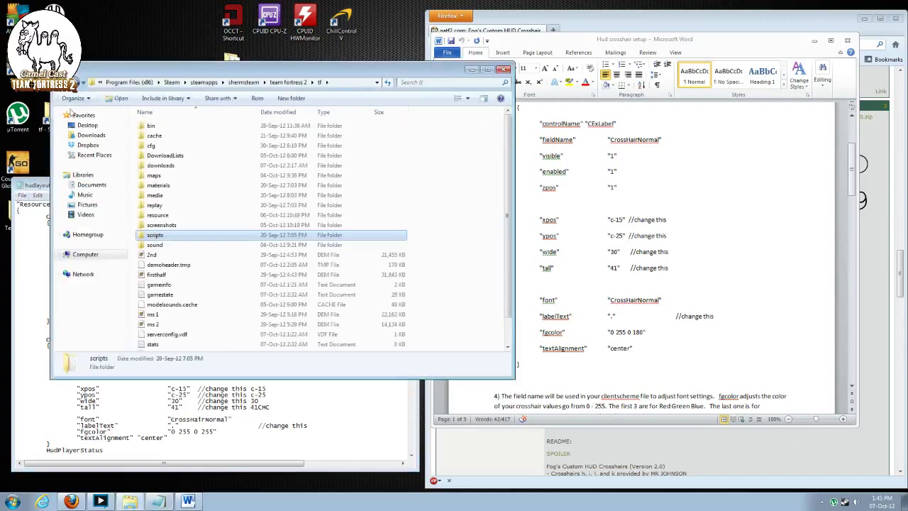
double_click(155, 216)
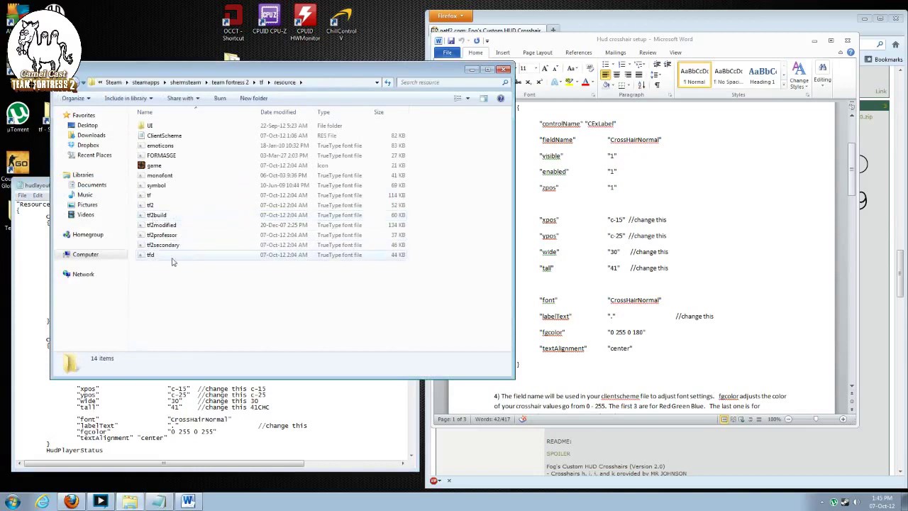
left_click(217, 137)
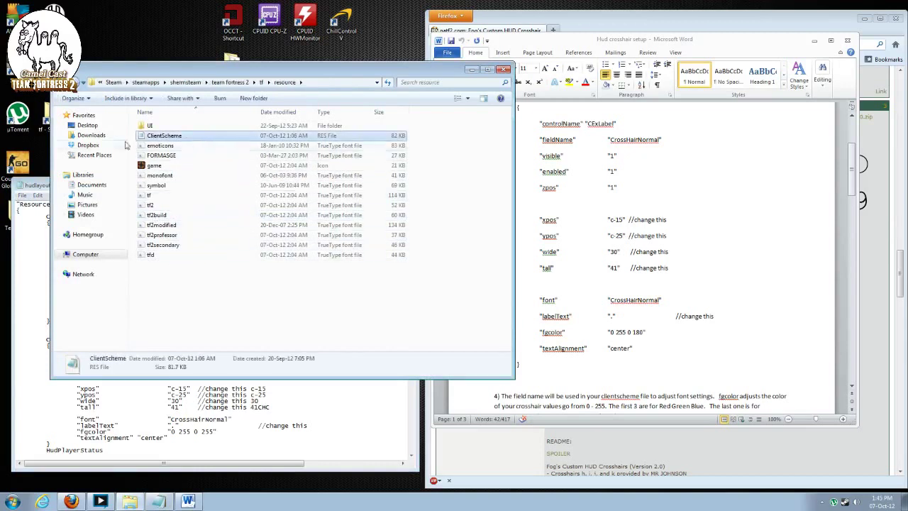
double_click(178, 137)
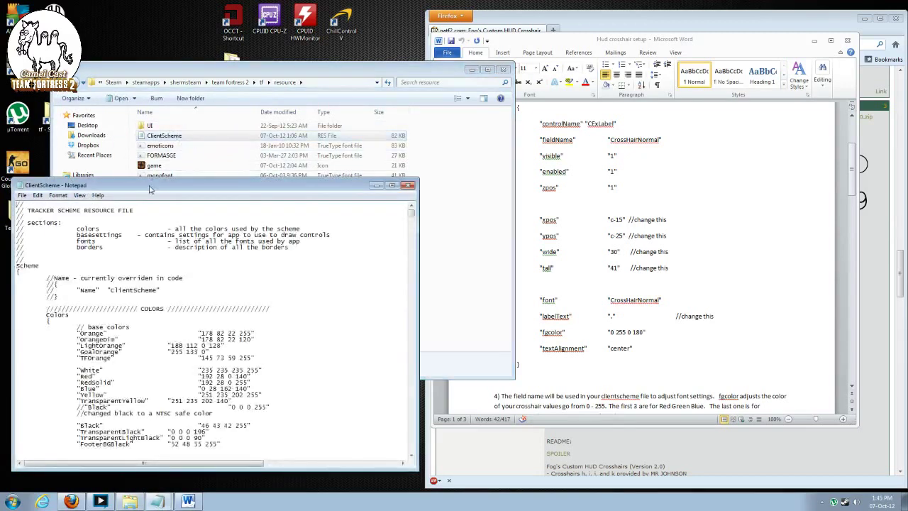
Move ClientScheme beside the guide and scroll to its Fonts CrossHairNormal block (symbol, tall 18)
left_click_drag(151, 189, 616, 192)
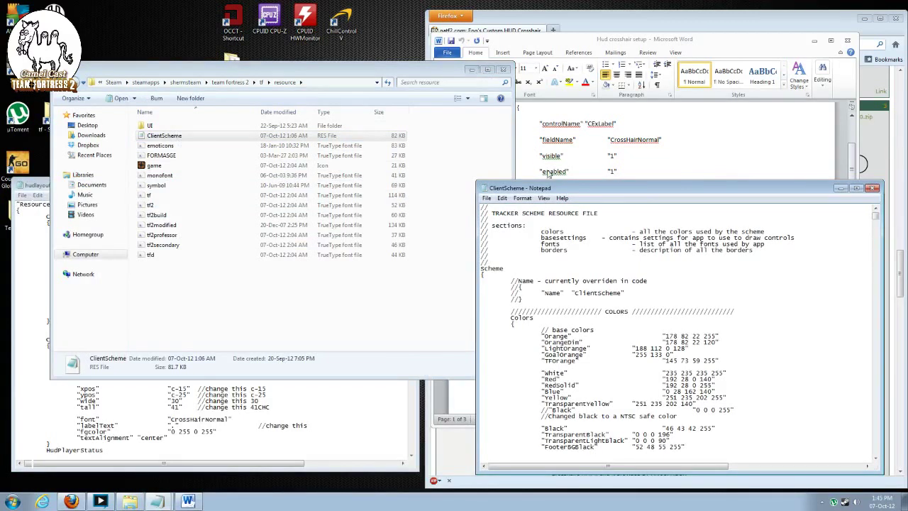
scroll(757, 289, "down", 20)
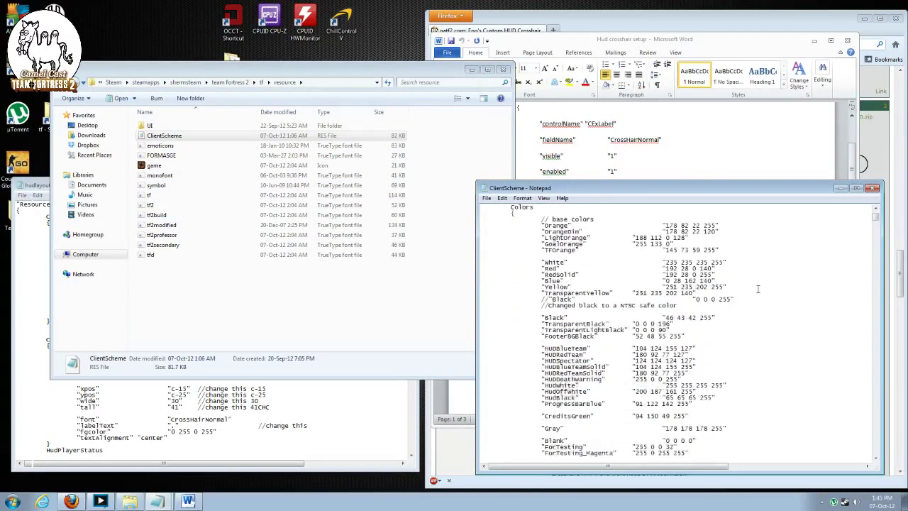
scroll(736, 304, "down", 20)
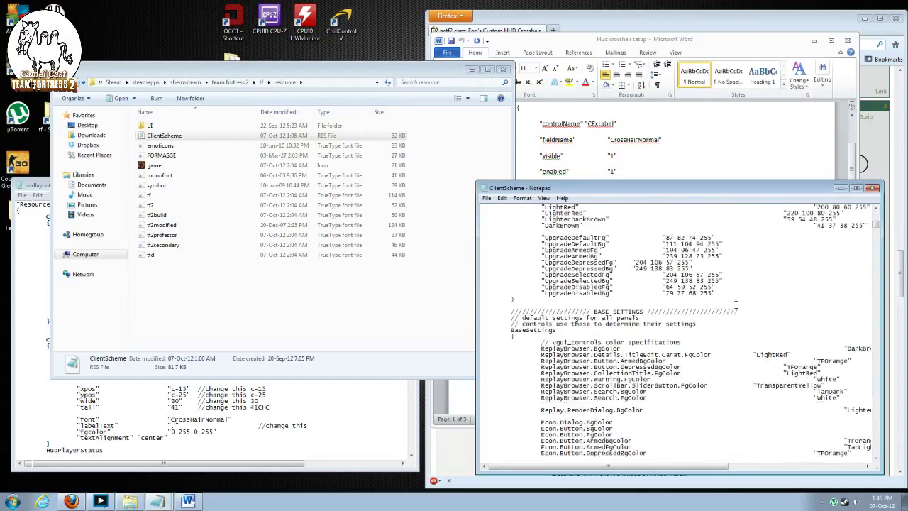
scroll(748, 328, "down", 20)
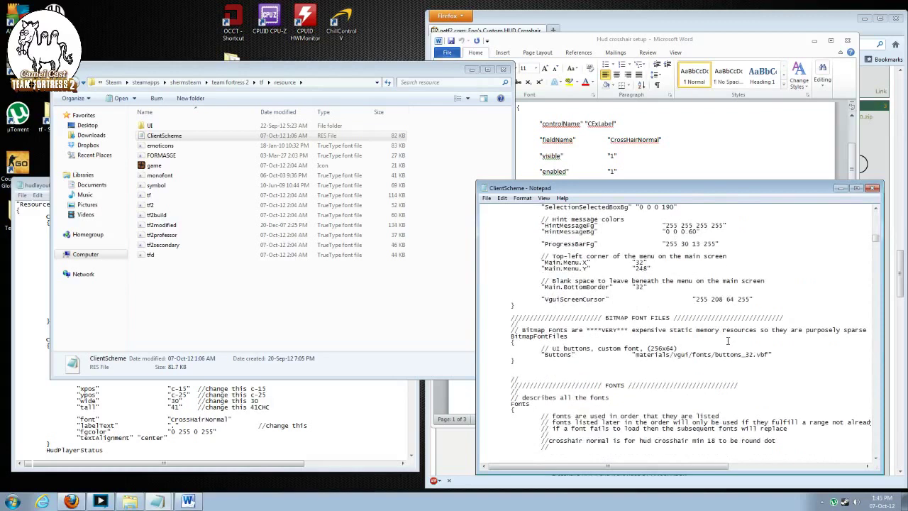
scroll(727, 340, "down", 6)
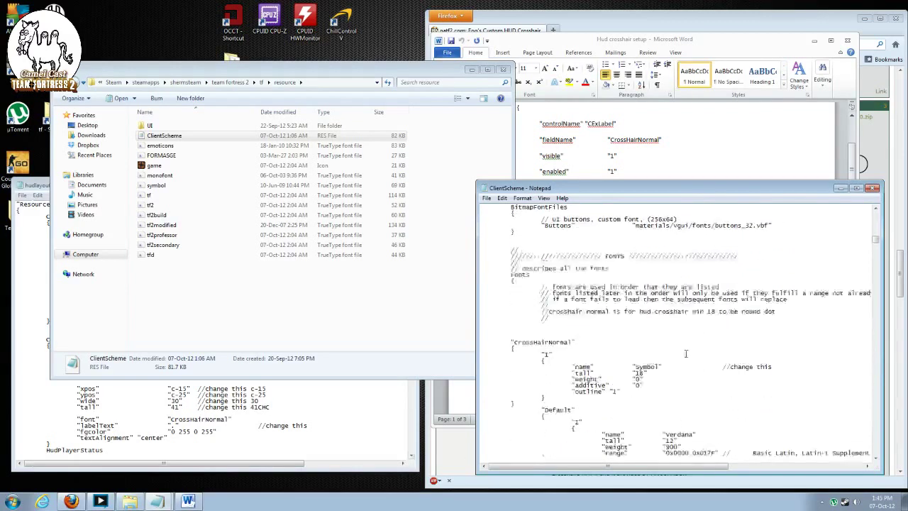
scroll(673, 326, "down", 1)
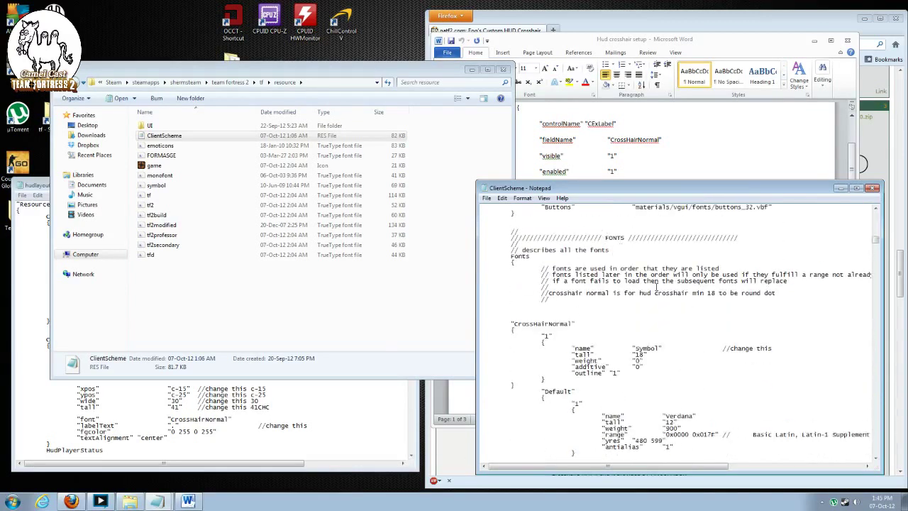
scroll(655, 285, "down", 2)
scroll(526, 281, "up", 1)
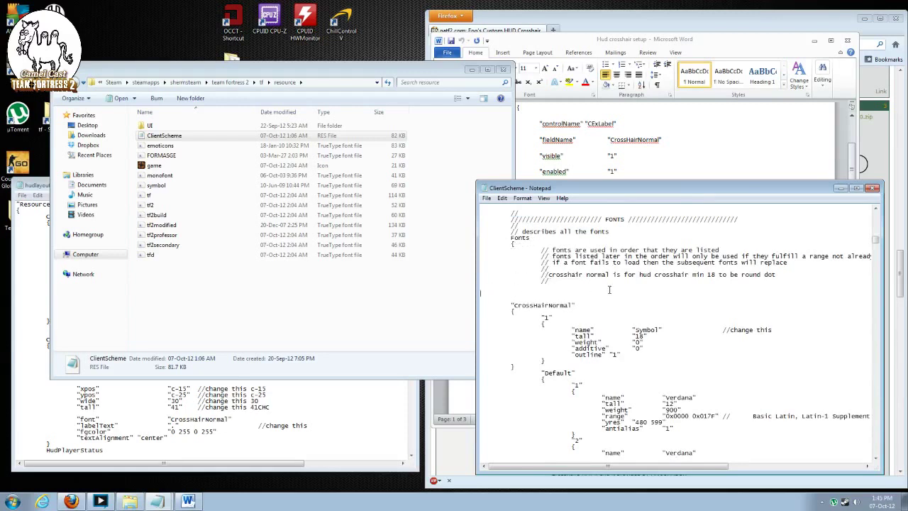
Bring up the Word guide and select step 5's CrossHairNormal font block
left_click(718, 148)
left_click(702, 210)
scroll(721, 204, "down", 2)
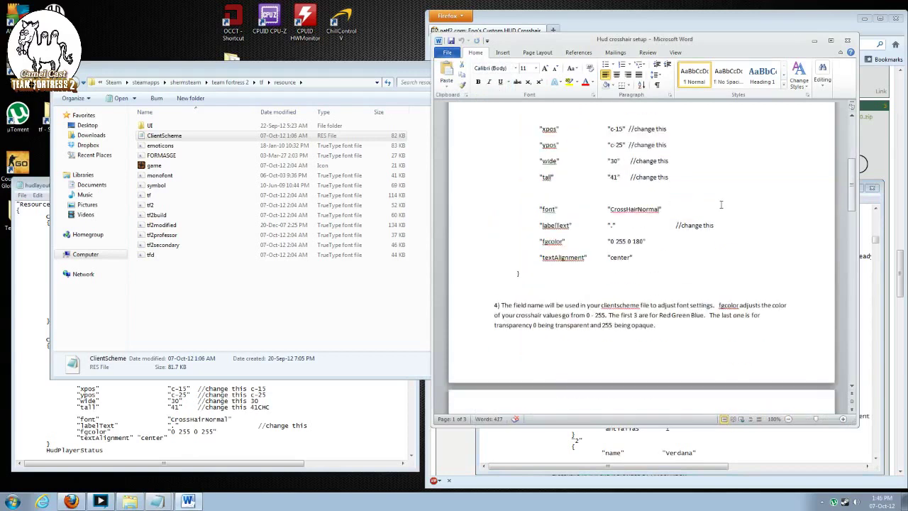
scroll(720, 204, "down", 4)
scroll(515, 254, "down", 1)
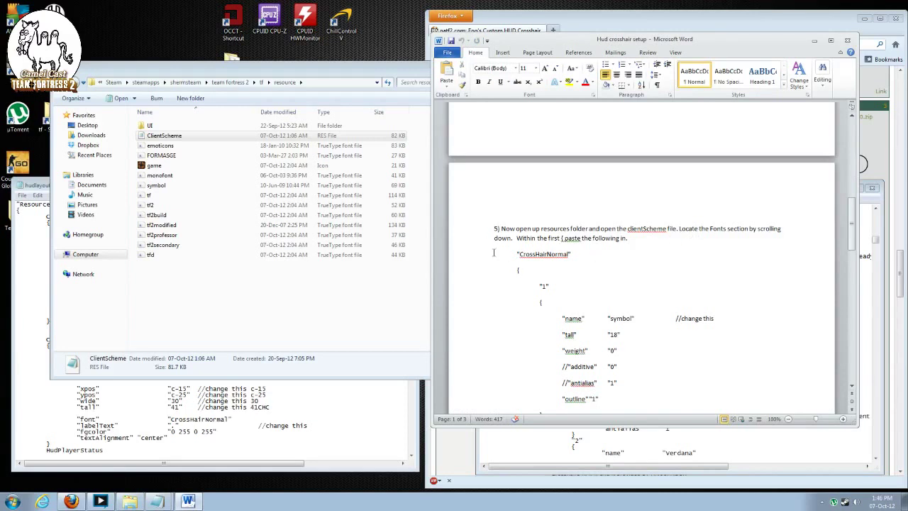
left_click_drag(494, 253, 519, 165)
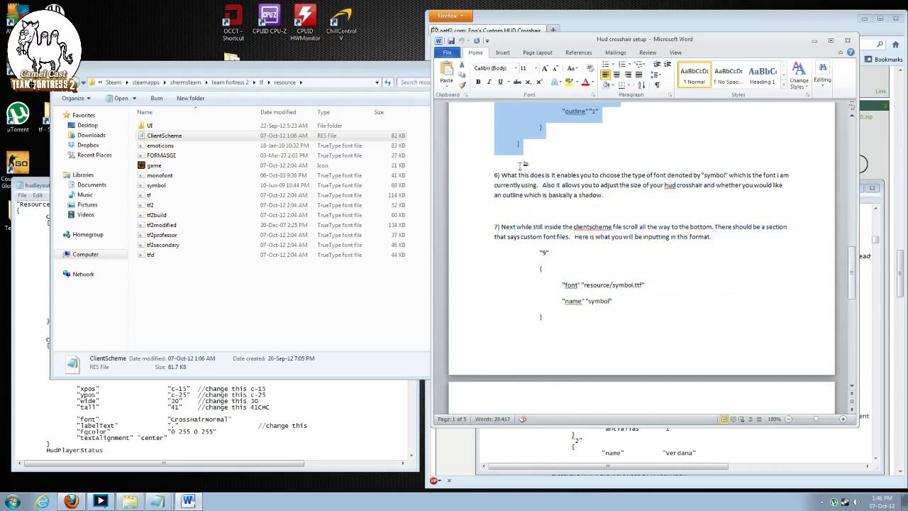
Paste the guide's symbol font block onto the empty line above CrossHairNormal in ClientScheme
left_click(786, 439)
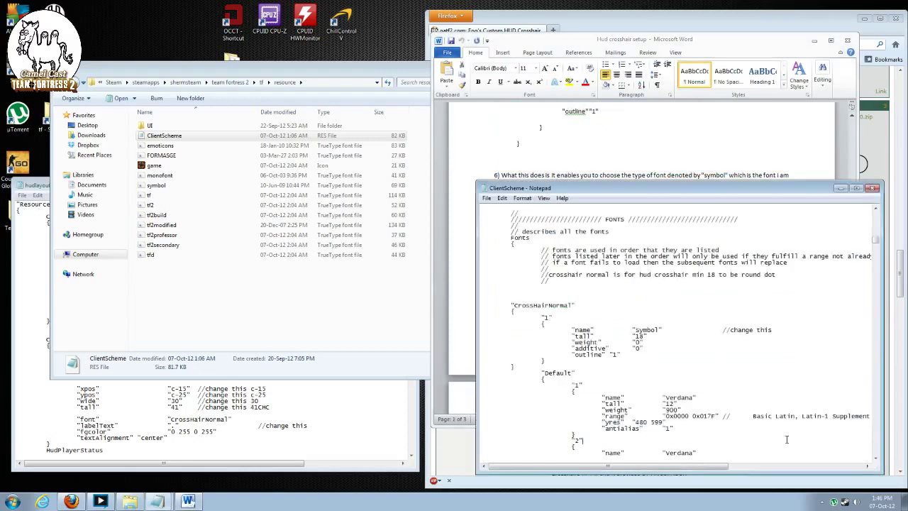
left_click(537, 296)
key("ctrl+v")
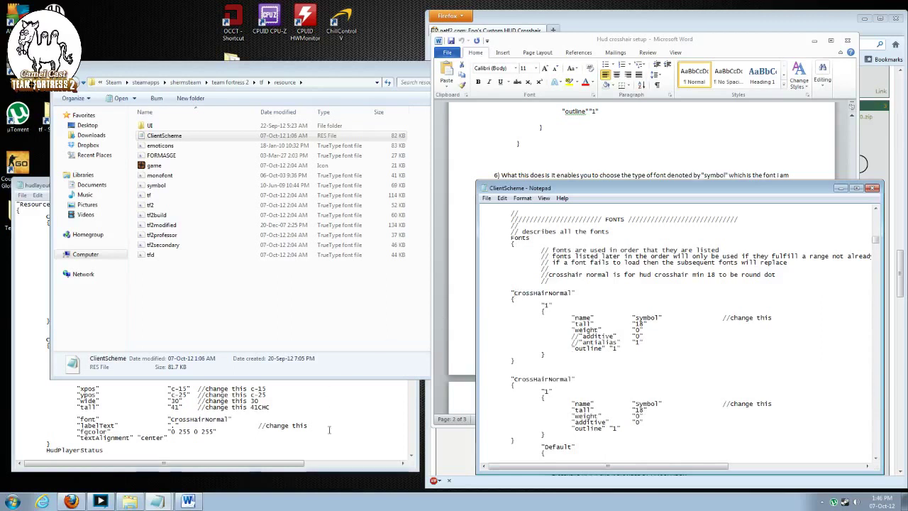
Copy CHCircle from hudlayout and paste it over the new block's CrossHairNormal name
key("alt+Tab")
left_click_drag(117, 235, 138, 235)
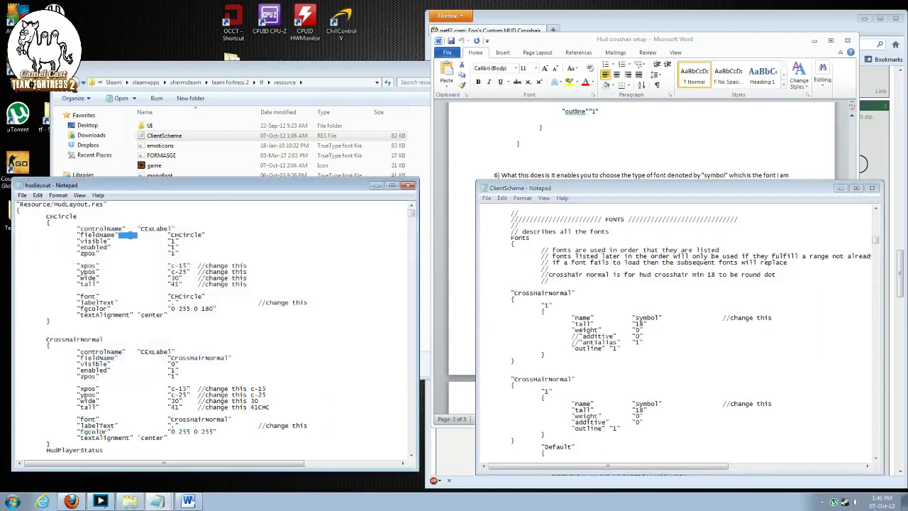
double_click(46, 216)
left_click_drag(68, 216, 77, 217)
key("ctrl+c")
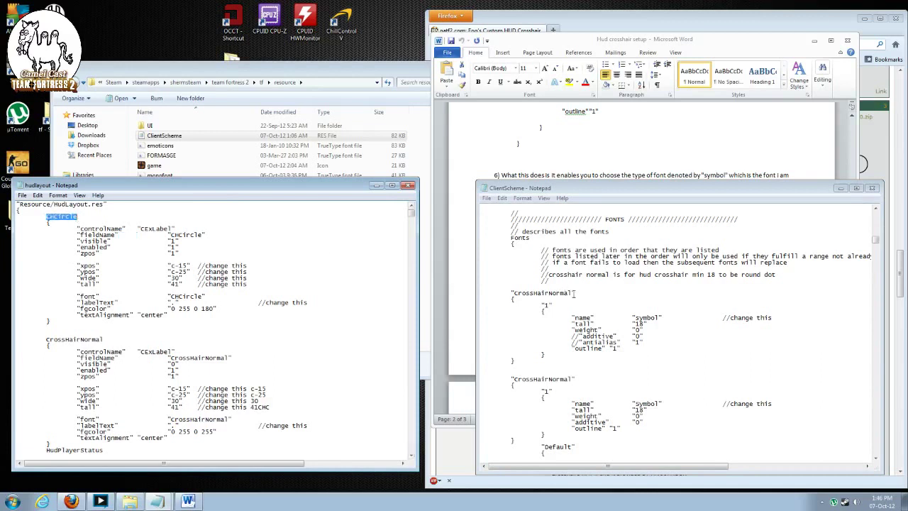
left_click_drag(573, 292, 514, 293)
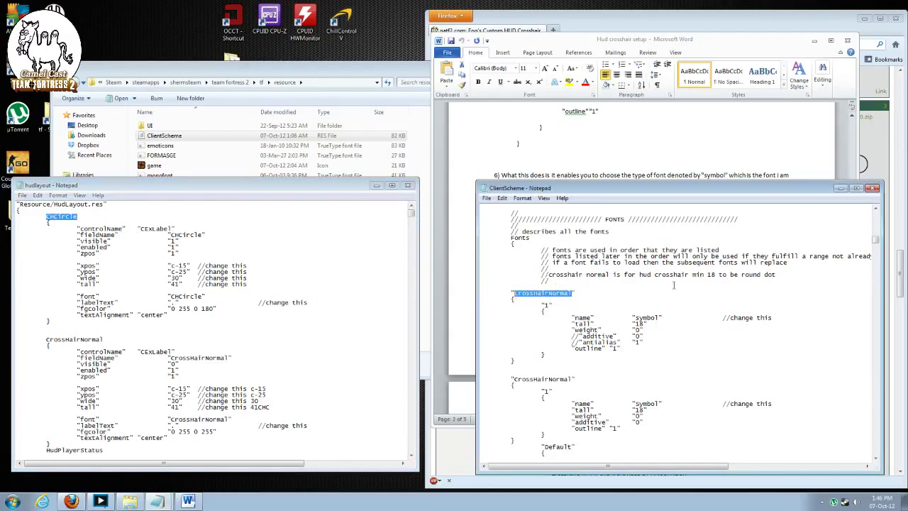
key("ctrl+v")
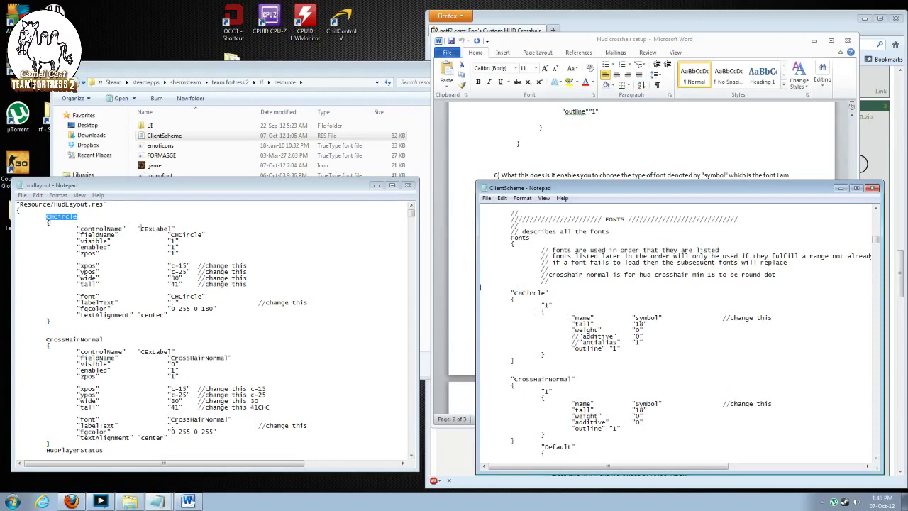
Change the CHCircle font's tall value from 18 to 28 and save ClientScheme
left_click(87, 216)
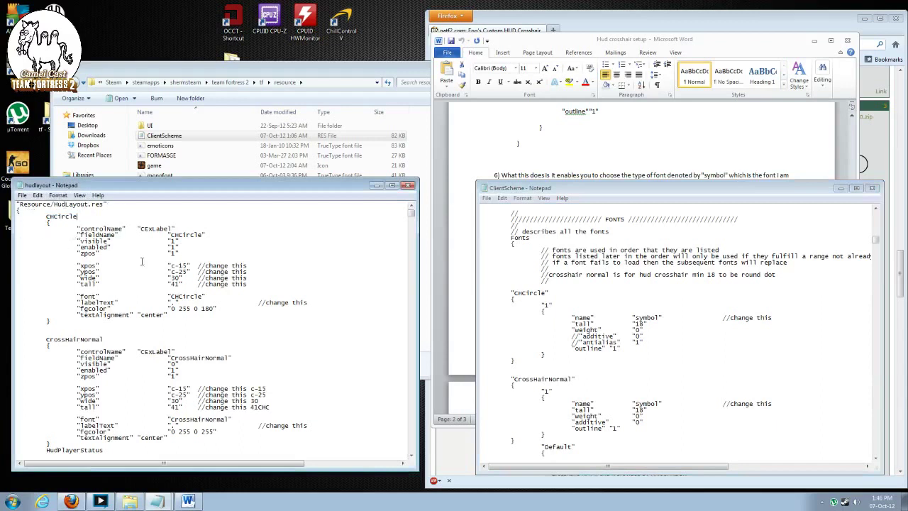
left_click(553, 306)
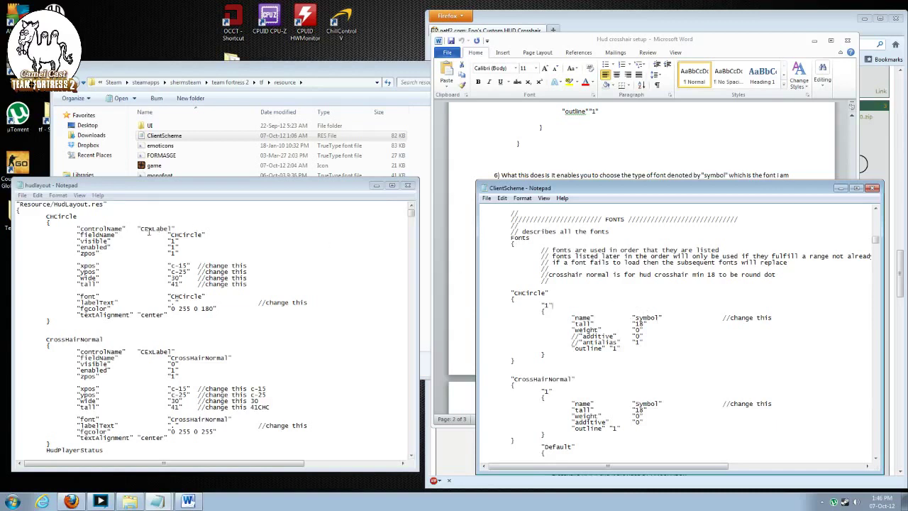
left_click(149, 277)
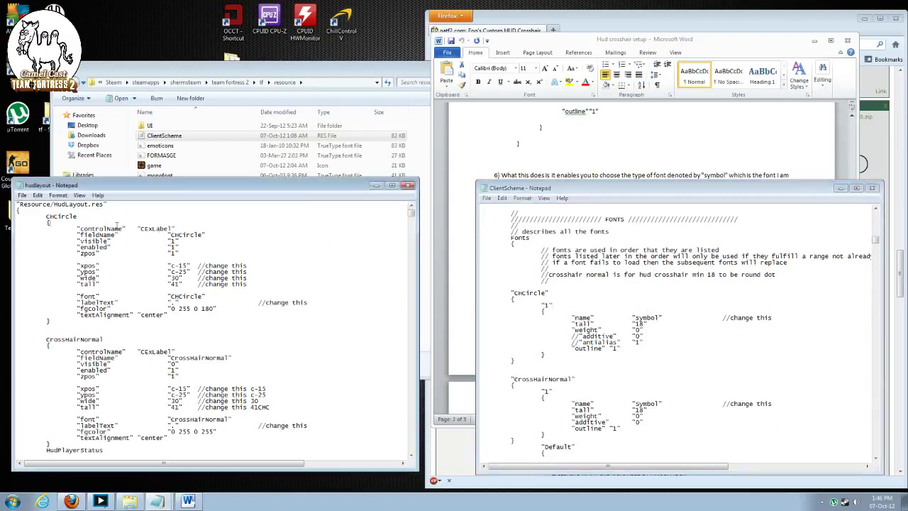
left_click(648, 323)
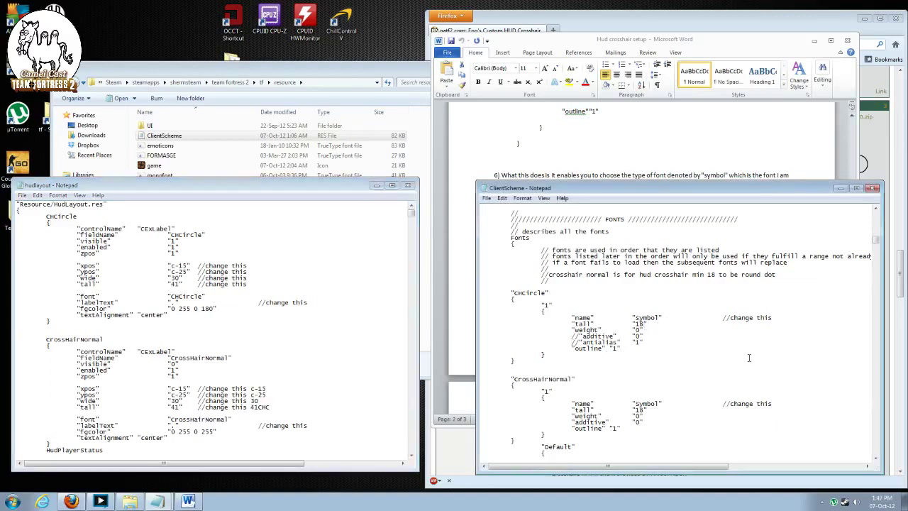
key("BackSpace")
key("BackSpace")
type("1")
type("28")
left_click(486, 198)
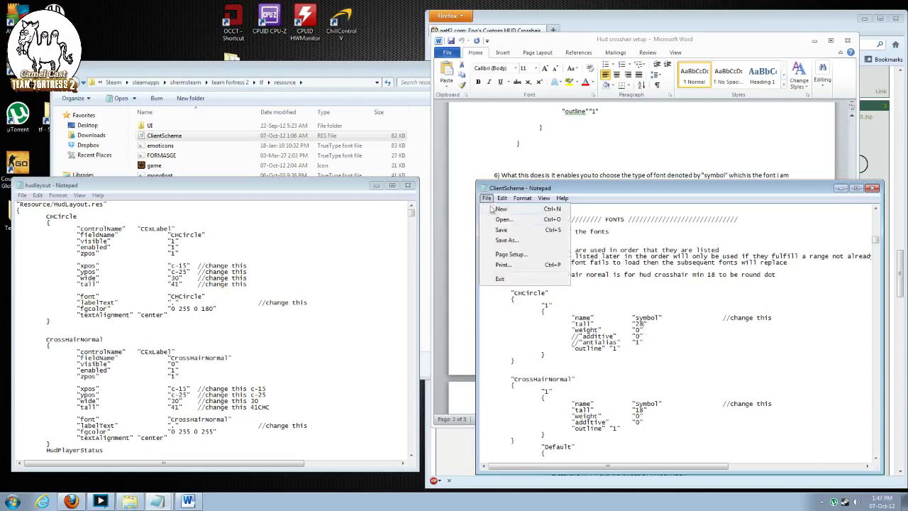
left_click(502, 231)
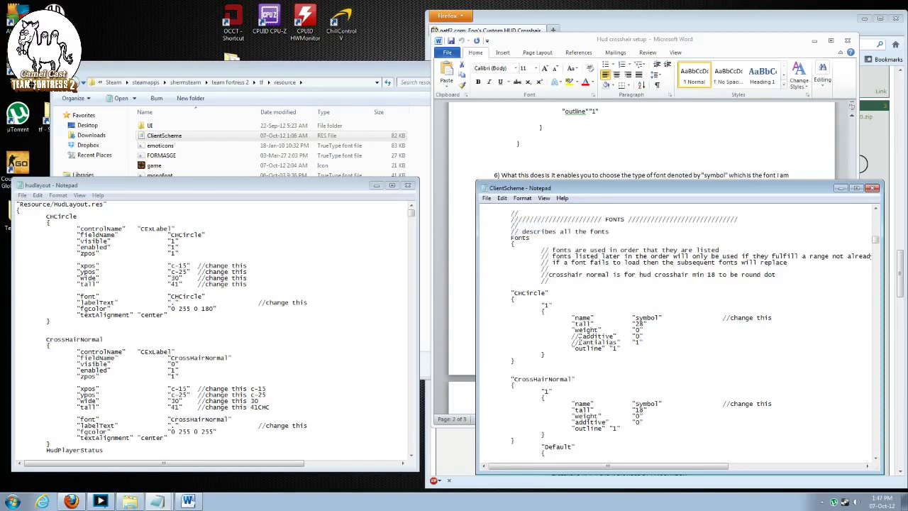
Remove the // before the antialias line and save ClientScheme again
key("BackSpace")
key("BackSpace")
left_click(486, 198)
left_click(497, 230)
Scroll to the end of ClientScheme to show custom font entries 8 and 9, including resource/symbol.ttf
scroll(749, 294, "down", 5)
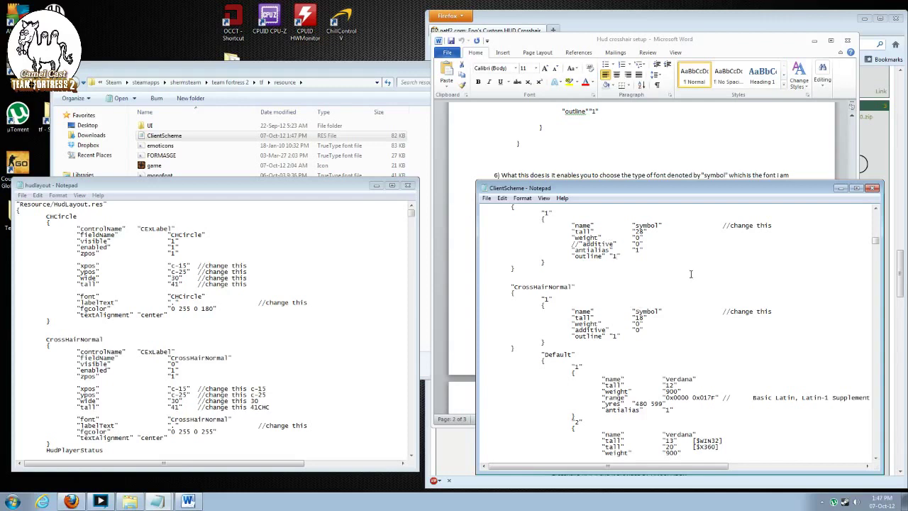
scroll(743, 284, "down", 4)
scroll(746, 278, "down", 9)
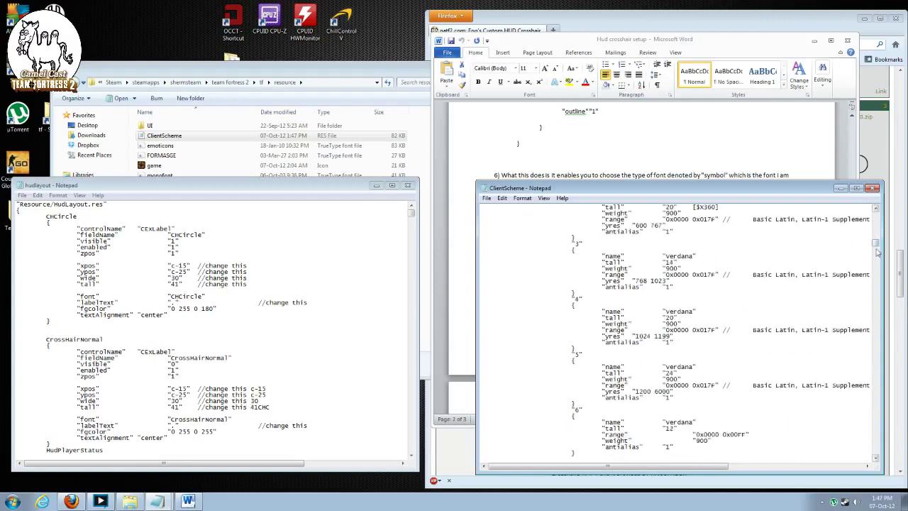
left_click_drag(877, 247, 895, 469)
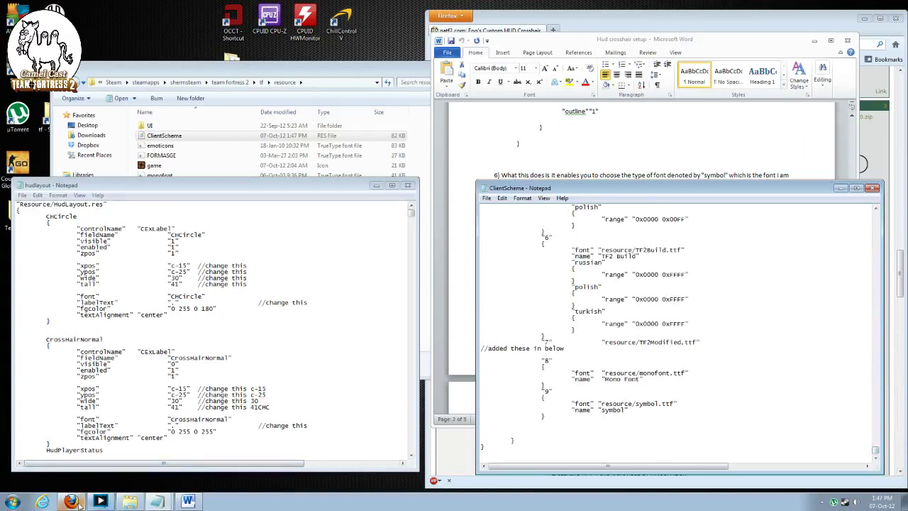
left_click_drag(341, 43, 222, 57)
Copy the crosshairs.ttf font file from the Fog's Custom HUD Crosshairs v2.0 folder
double_click(222, 57)
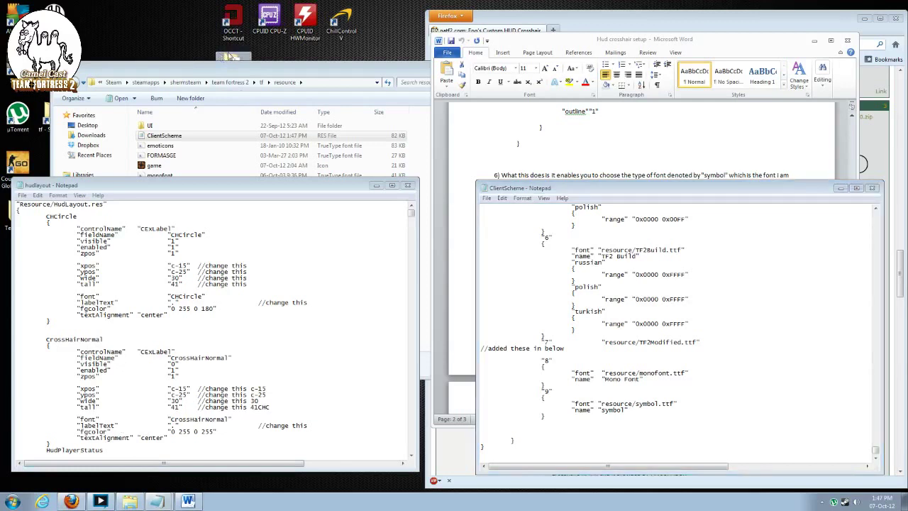
left_click(529, 94)
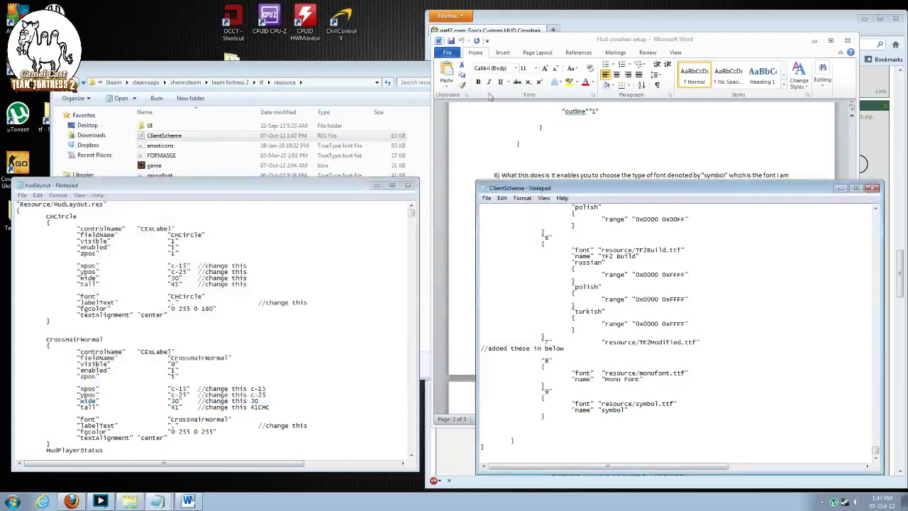
double_click(234, 57)
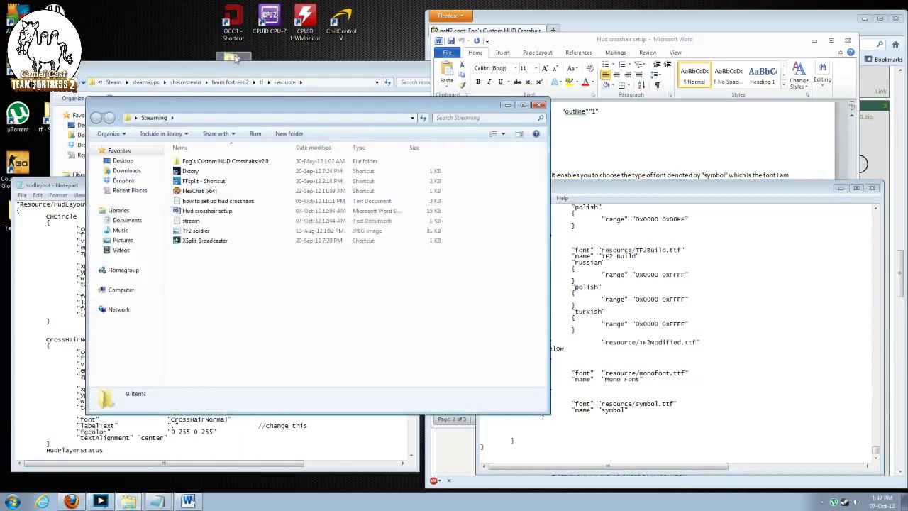
double_click(213, 162)
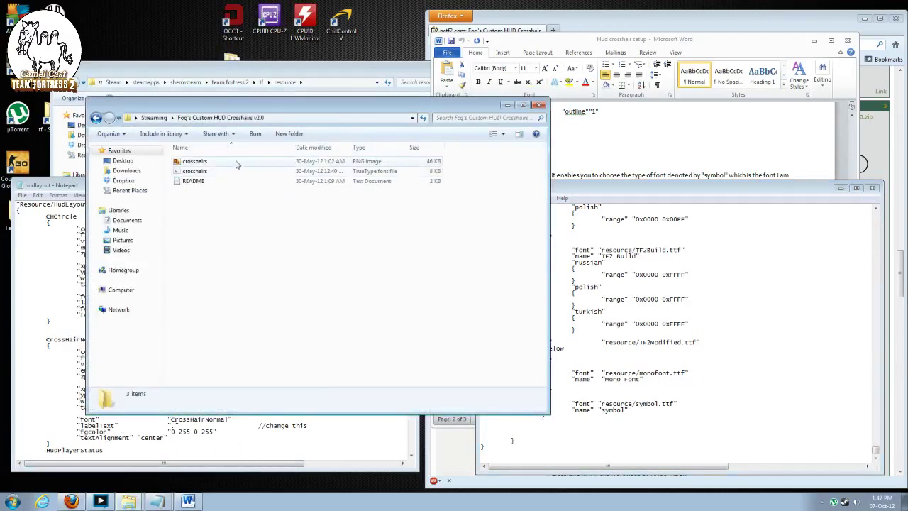
left_click(229, 165)
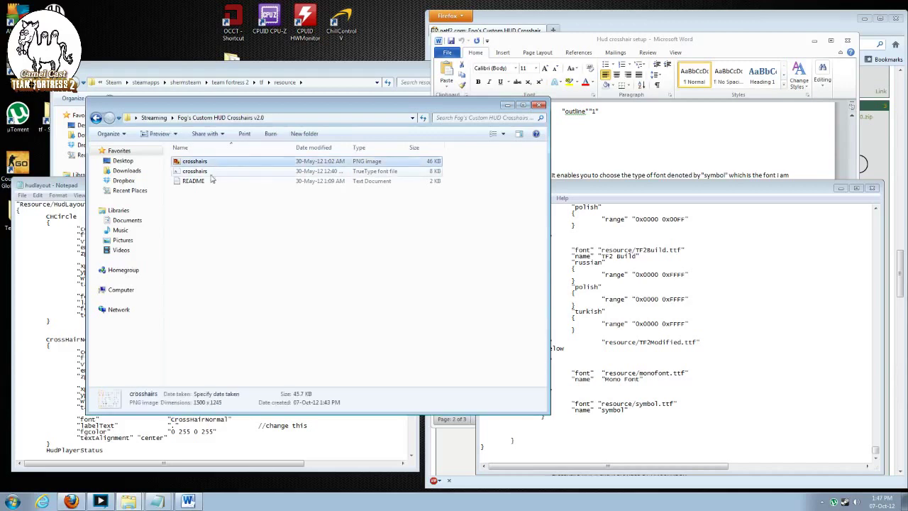
left_click(213, 173)
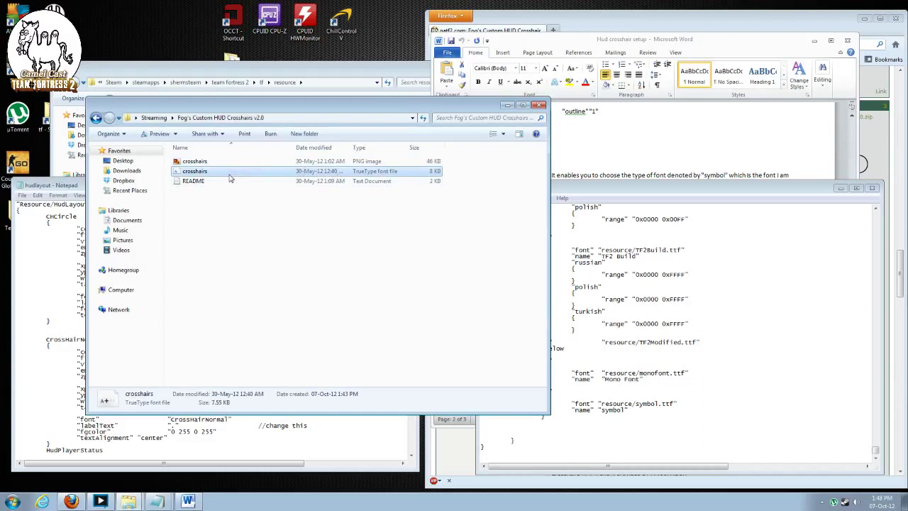
left_click(245, 225)
left_click(238, 172)
right_click(239, 172)
left_click(261, 319)
Paste the crosshairs font file into the tf\resource folder
left_click(157, 68)
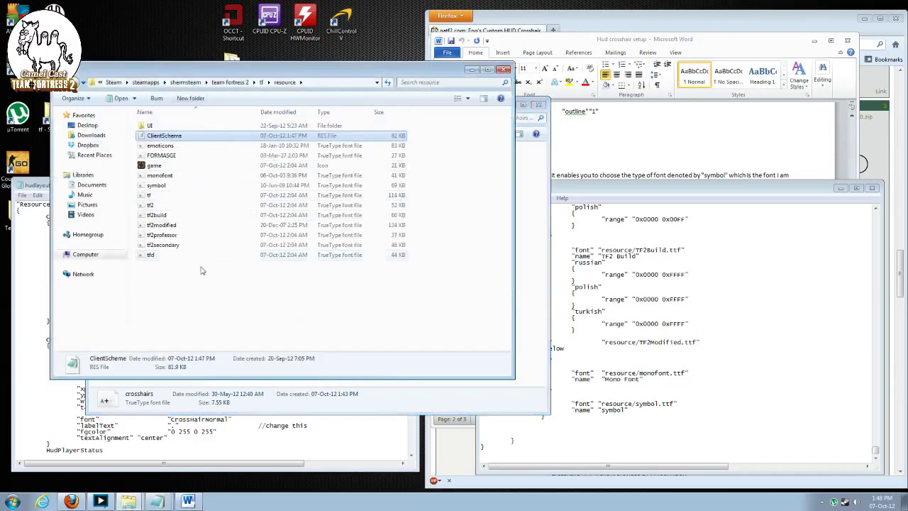
left_click(187, 300)
right_click(186, 300)
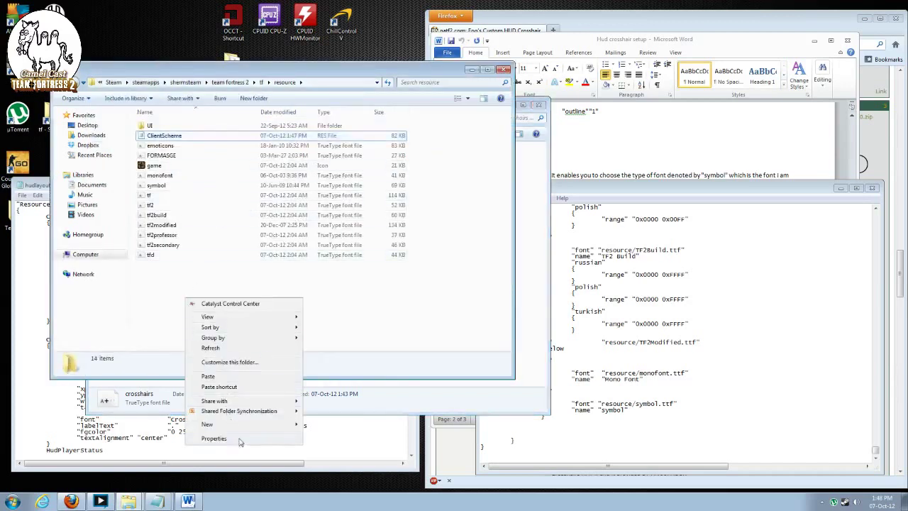
left_click(228, 377)
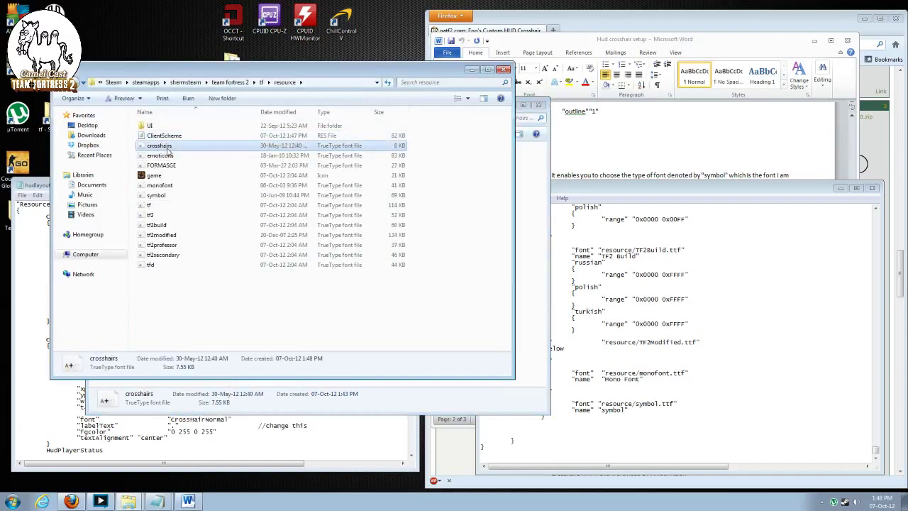
left_click(525, 292)
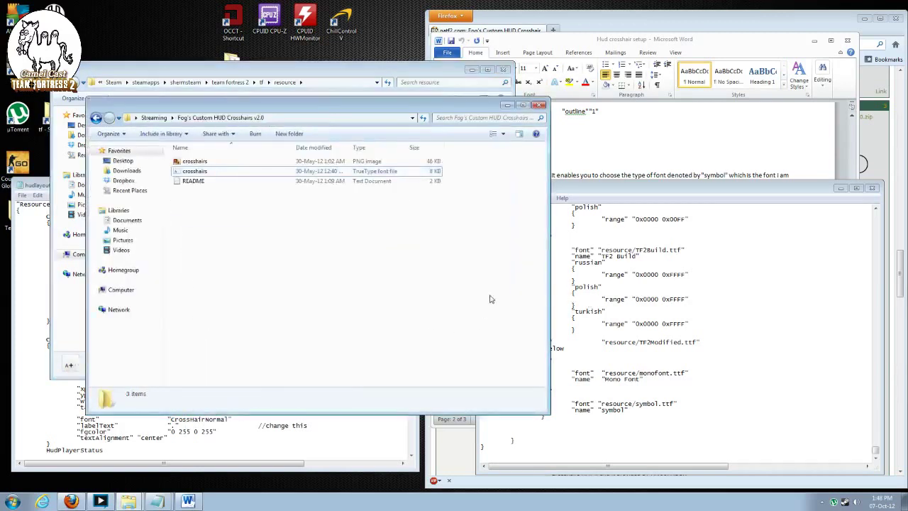
left_click(358, 70)
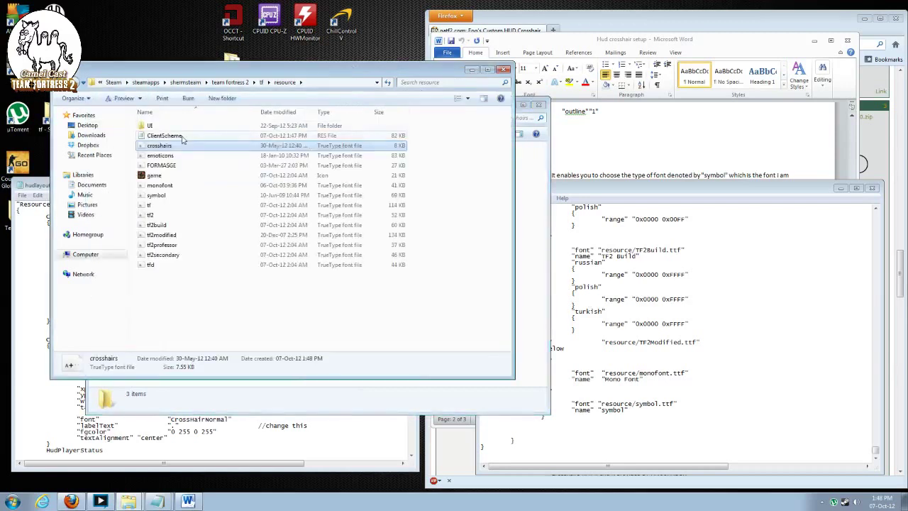
left_click(736, 356)
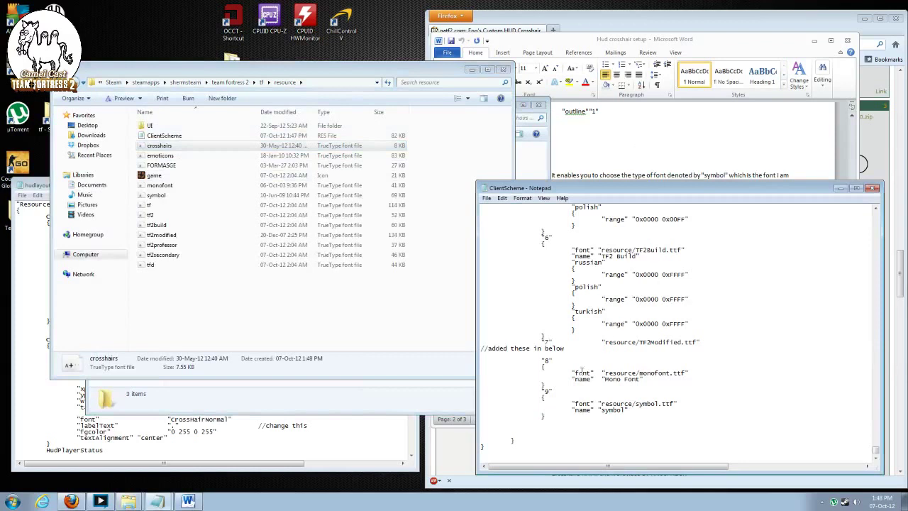
Paste the guide's step 7 "9" font block below the last ClientScheme font entry and delete its 9 label
left_click(640, 155)
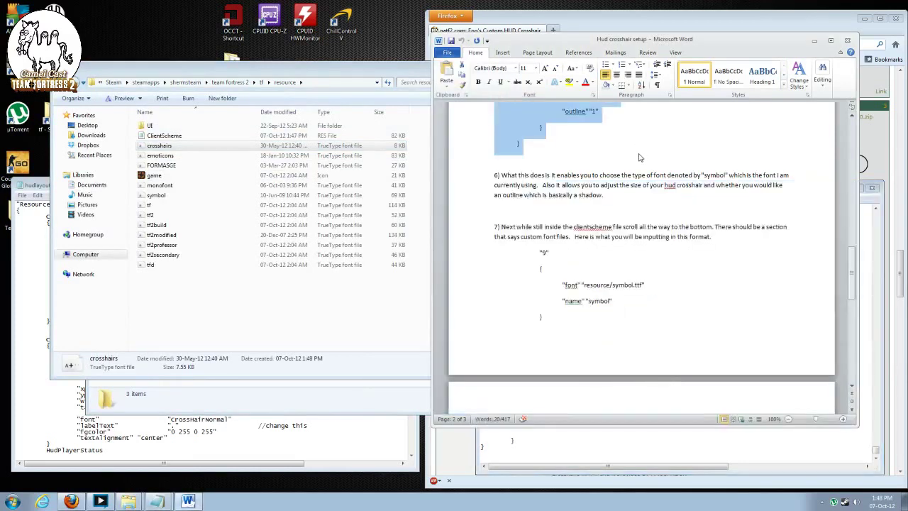
left_click_drag(502, 251, 545, 320)
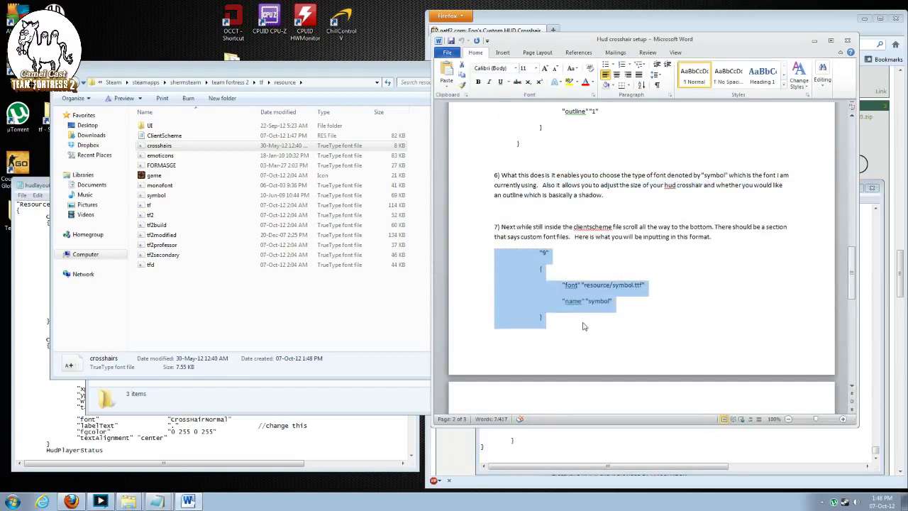
left_click(684, 434)
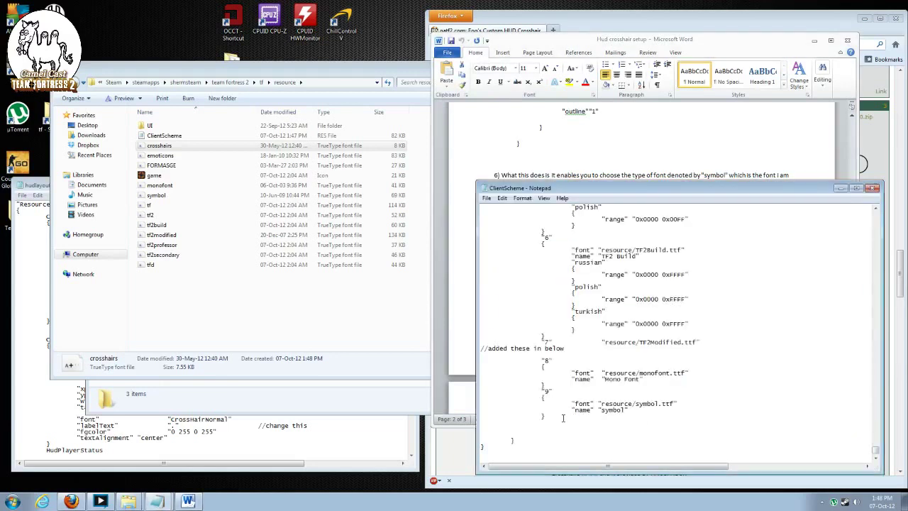
key("ctrl+v")
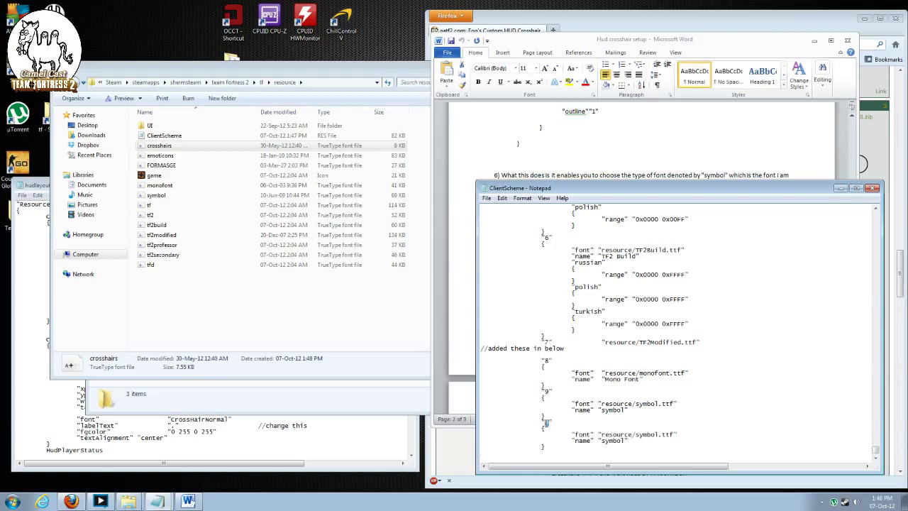
mouse_move(546, 422)
left_mouse_down()
mouse_move(544, 445)
mouse_move(545, 417)
left_mouse_up()
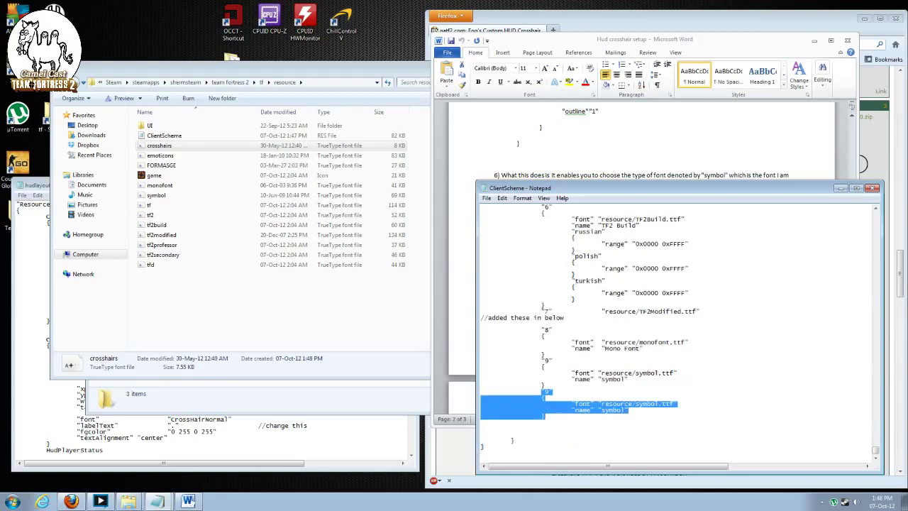
left_click(546, 391)
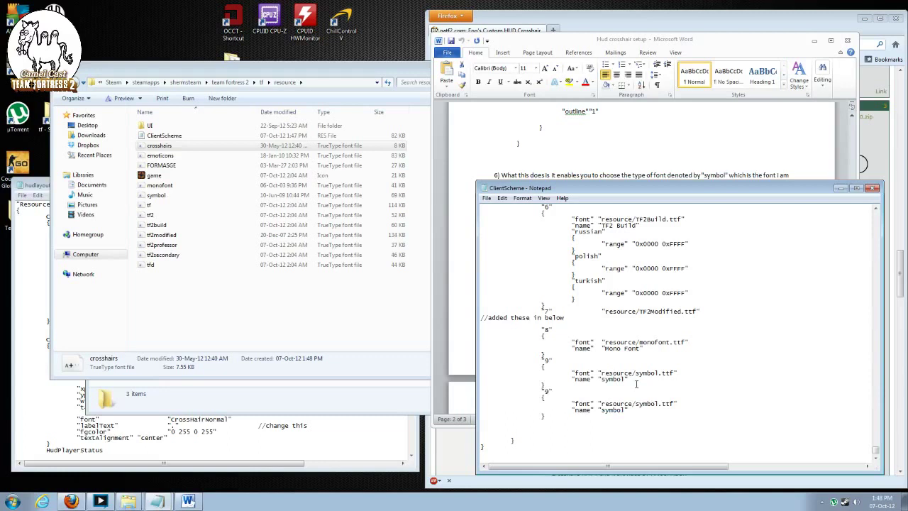
key("BackSpace")
Relabel the pasted block 10 and replace symbol with crosshairs in its font path and name
type("10")
left_click_drag(636, 403, 658, 403)
type("crosshairs")
left_click_drag(625, 410, 602, 410)
type("crosshairs")
Save ClientScheme, then preview crosshairs.ttf from the resource folder in Font Viewer, moved aside
left_click(486, 198)
left_click(500, 230)
left_click(157, 149)
double_click(157, 150)
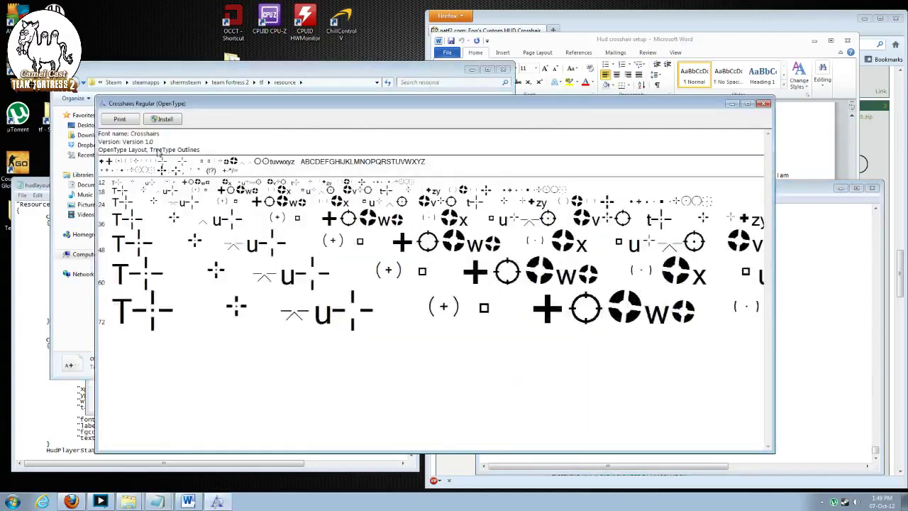
left_click_drag(165, 104, 107, 103)
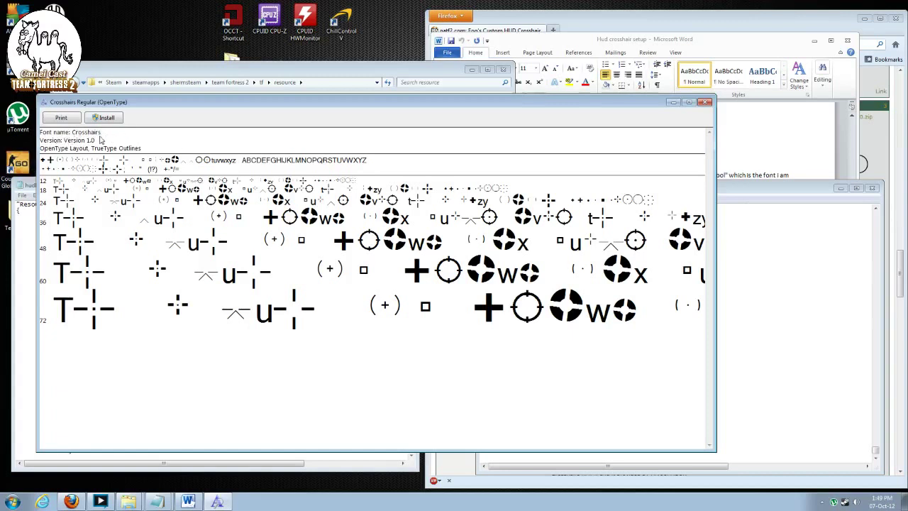
Replace the CHCircle font name Symbol with Crosshairs in ClientScheme
left_click(781, 319)
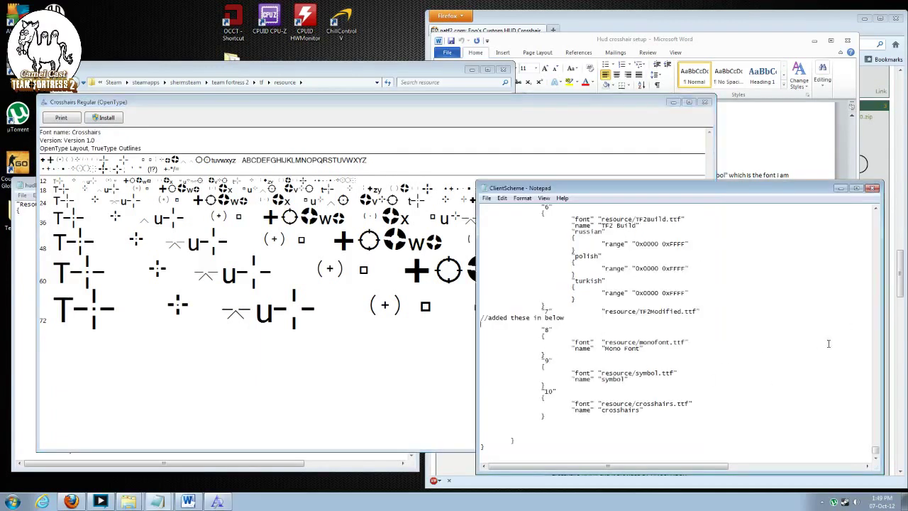
left_click_drag(875, 452, 892, 246)
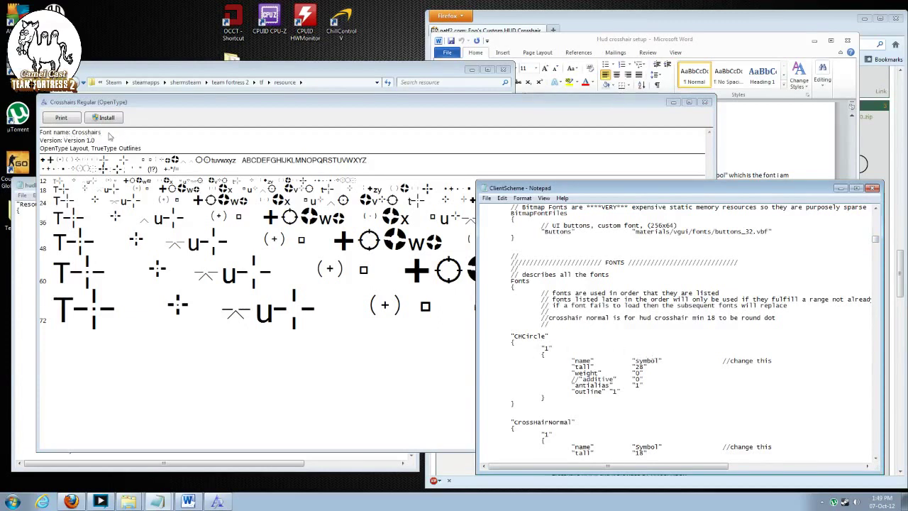
right_click(644, 358)
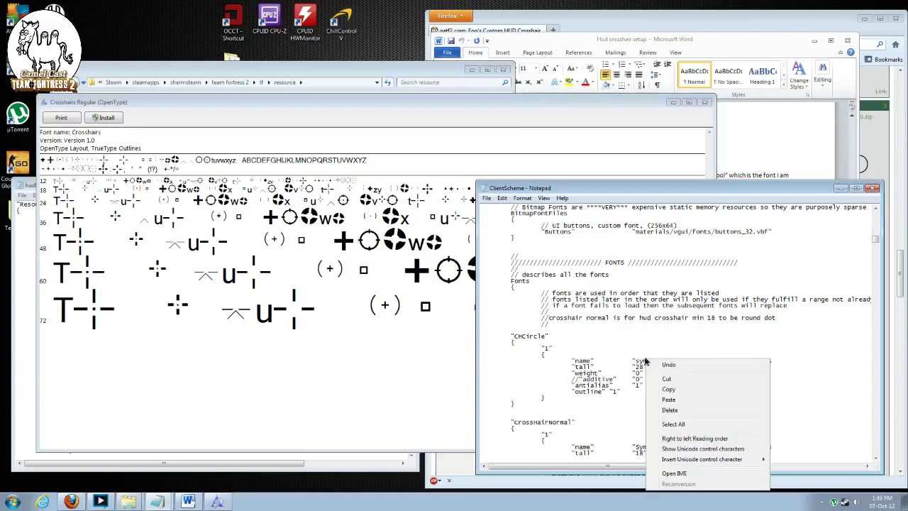
left_click(637, 360)
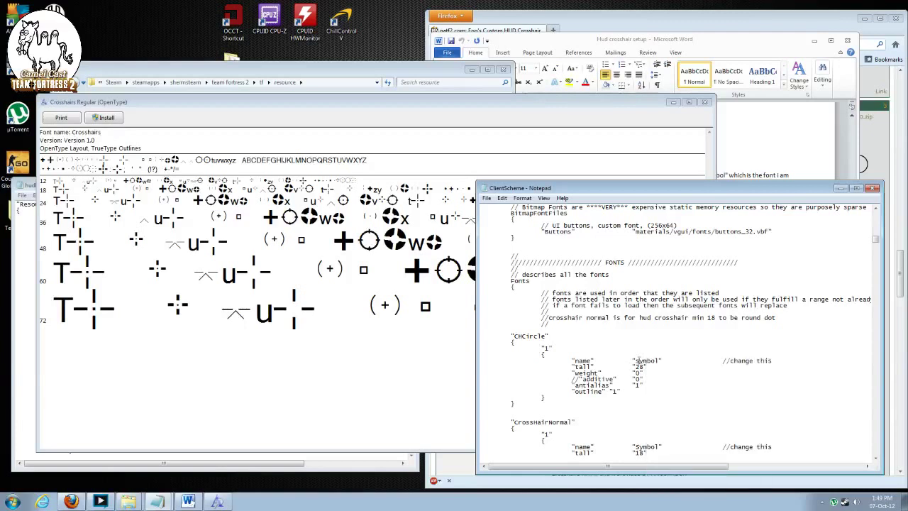
left_click_drag(636, 360, 653, 360)
key("BackSpace")
type("Crosshairs")
Save ClientScheme and bring the hudlayout file forward
left_click(484, 188)
left_click(486, 189)
left_click(485, 189)
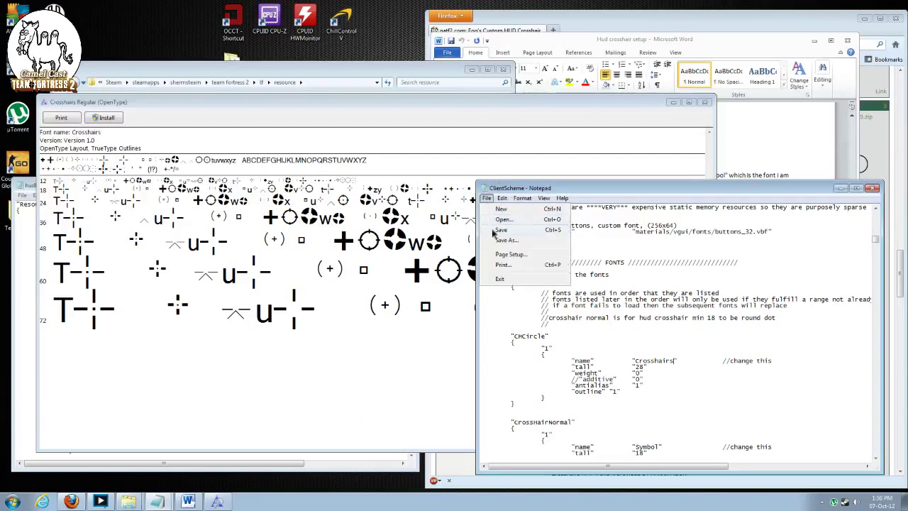
key("Escape")
left_click(29, 264)
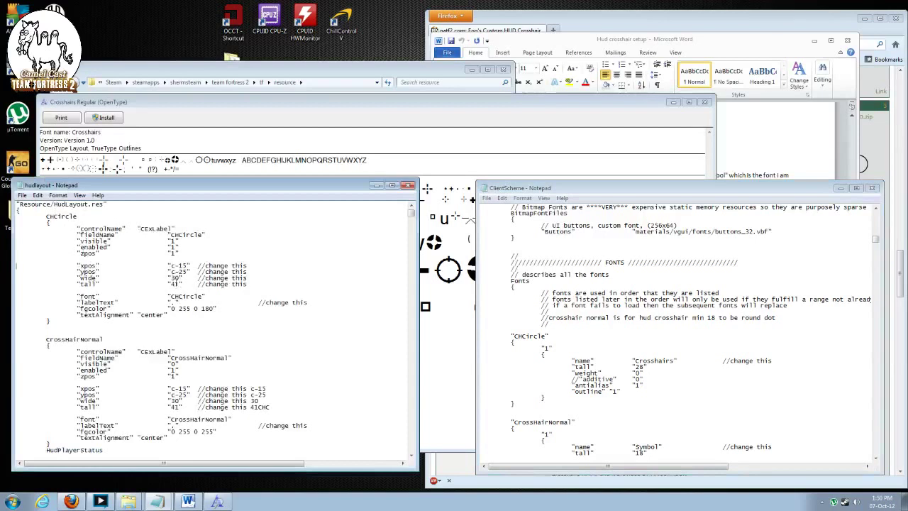
Close the Crosshairs font preview and open the crosshairs character chart PNG beside hudlayout
left_click(284, 178)
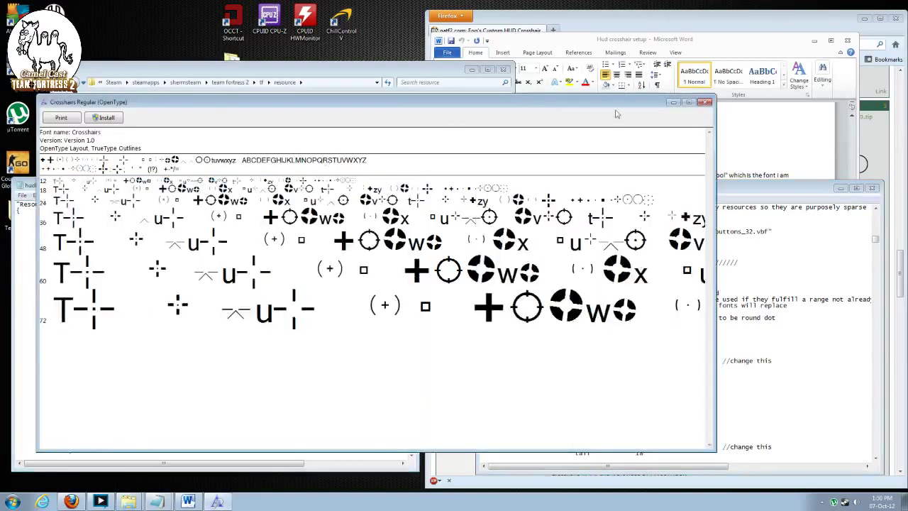
left_click(704, 103)
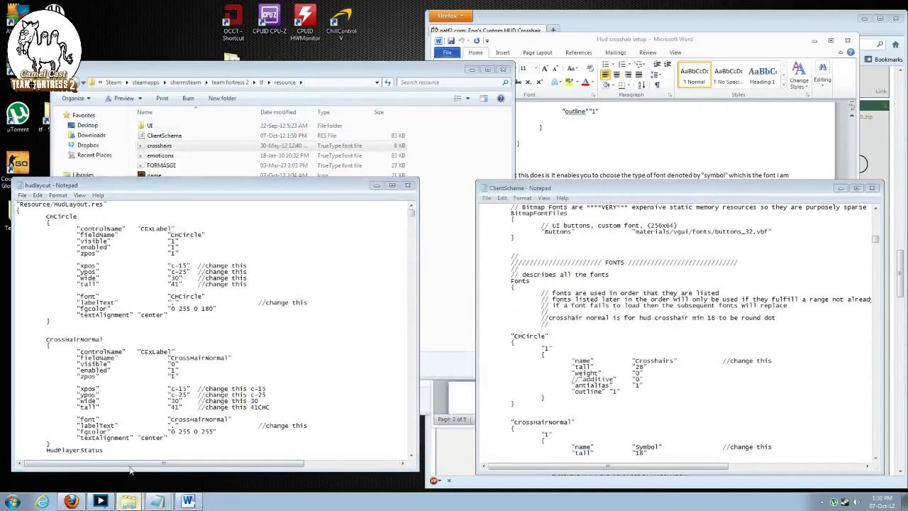
left_click(127, 501)
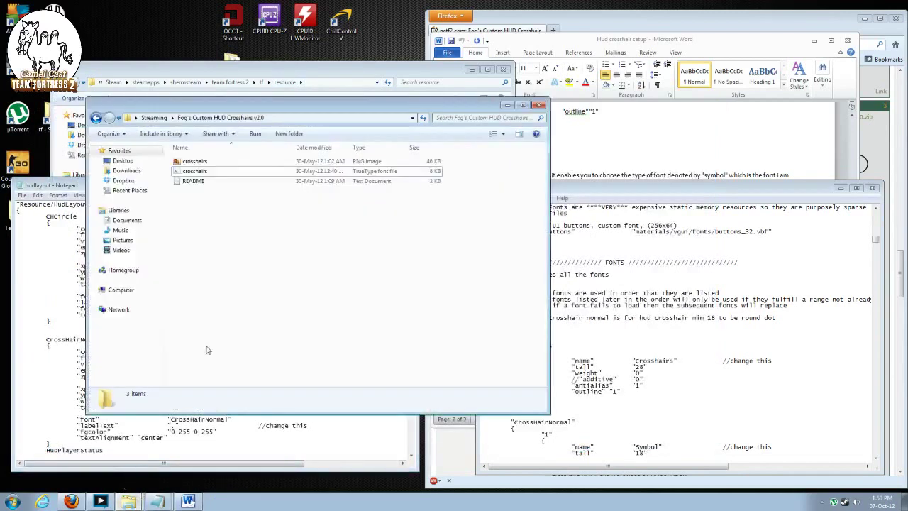
double_click(210, 162)
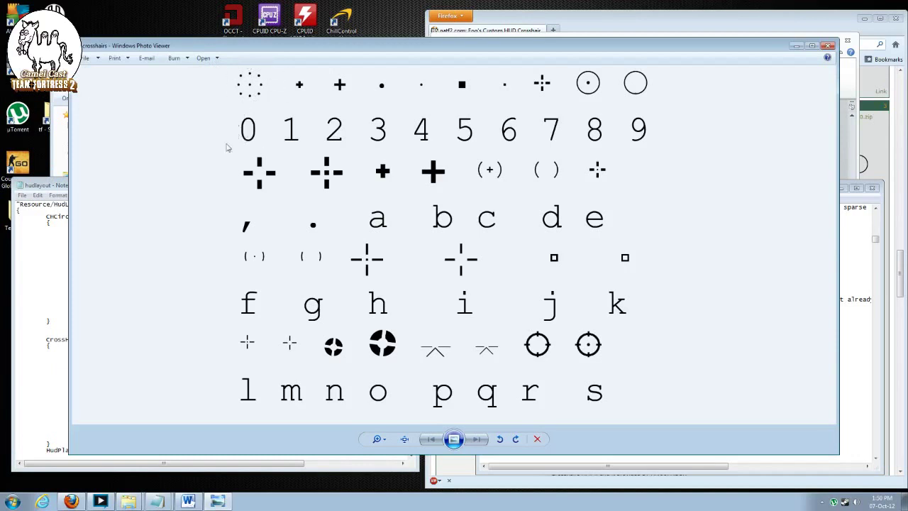
left_click(47, 241)
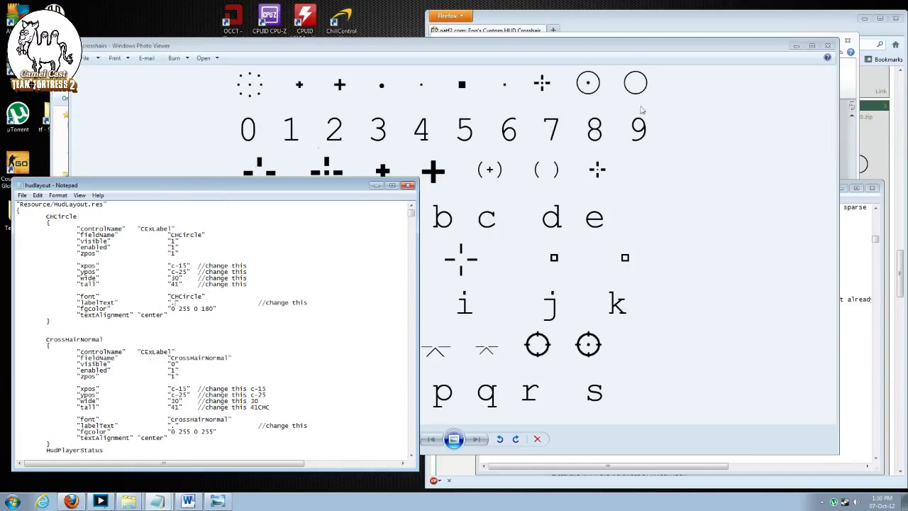
Check the crosshair character chart, then save hudlayout with CHCircle labelText set to 0
left_click(671, 125)
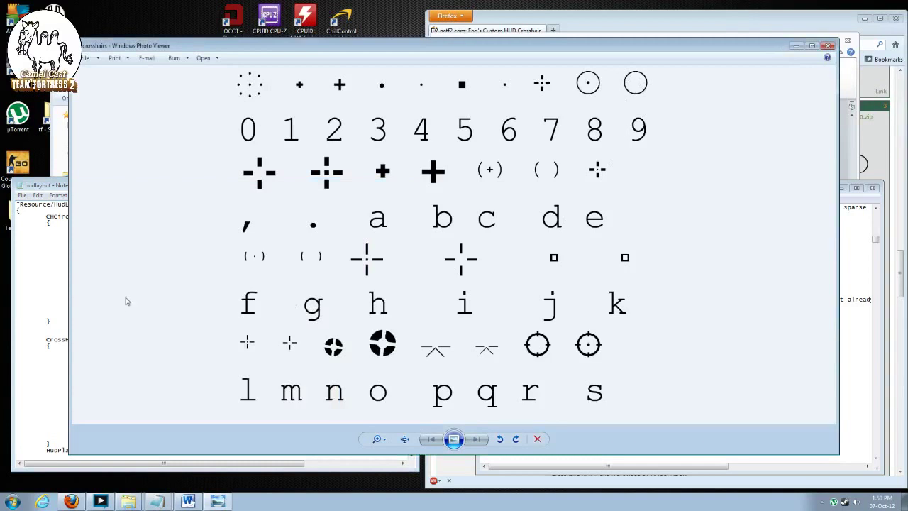
left_click(44, 286)
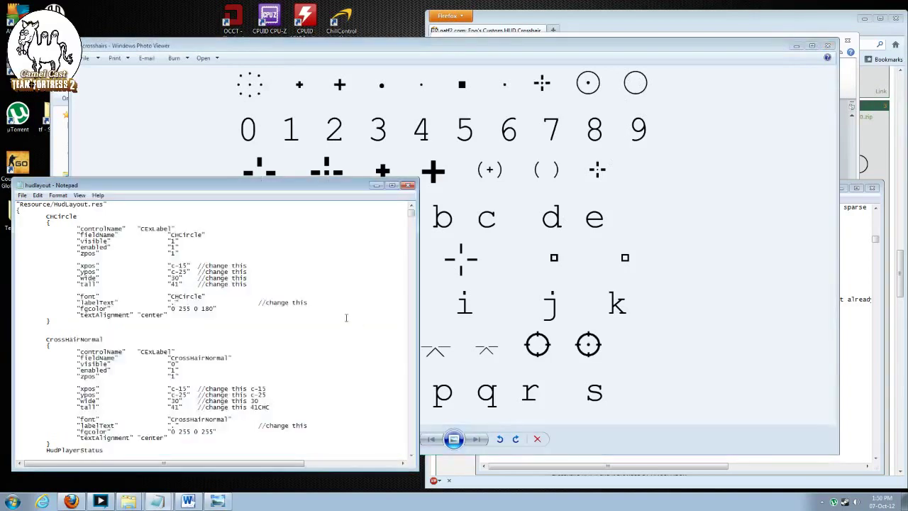
left_click(23, 195)
left_click(37, 227)
Close the chart viewer, launch Team Fortress 2 and start a local server to test the crosshair
left_click(826, 45)
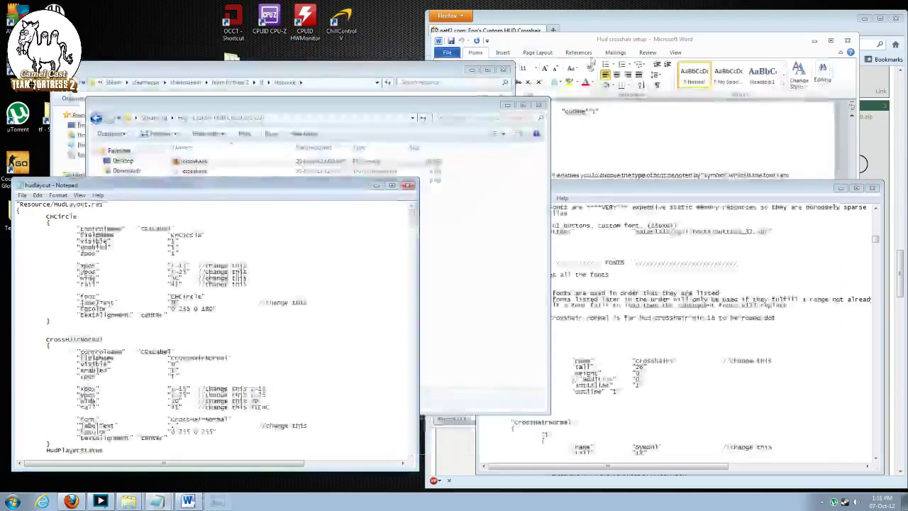
left_click(342, 416)
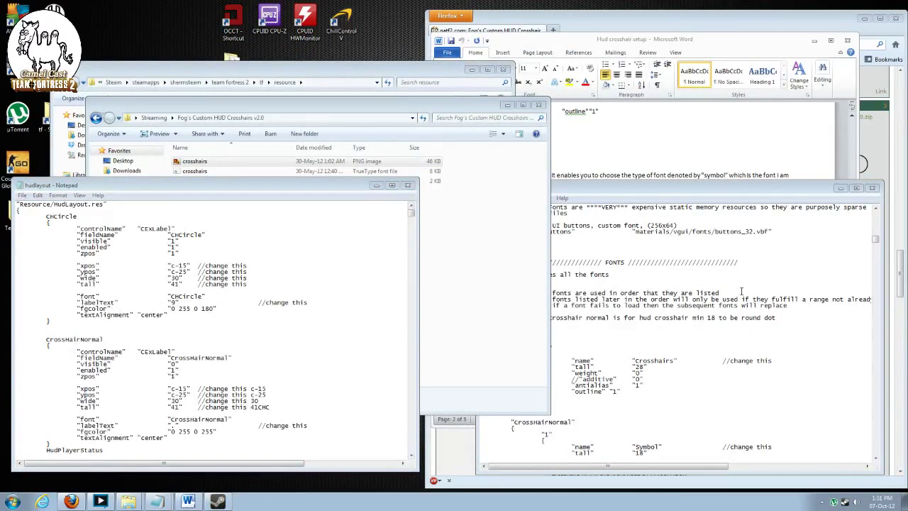
left_click(220, 500)
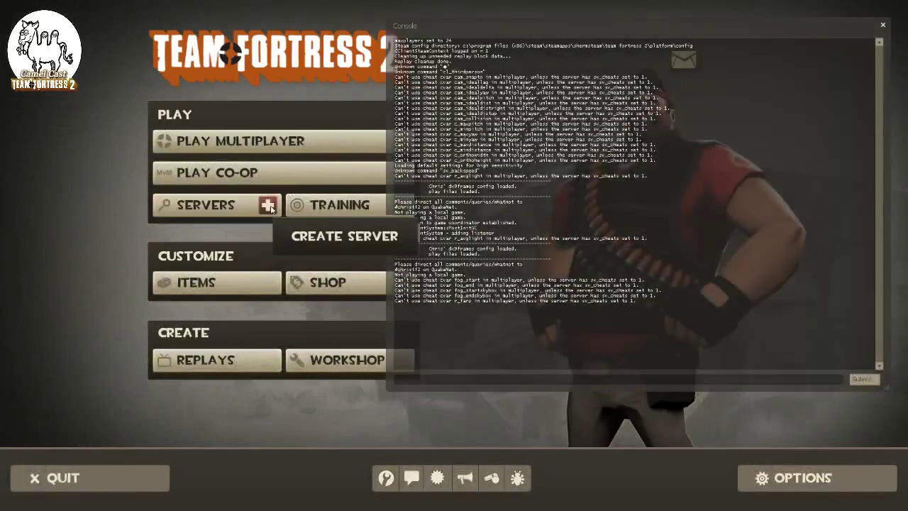
left_click(268, 205)
left_click(473, 352)
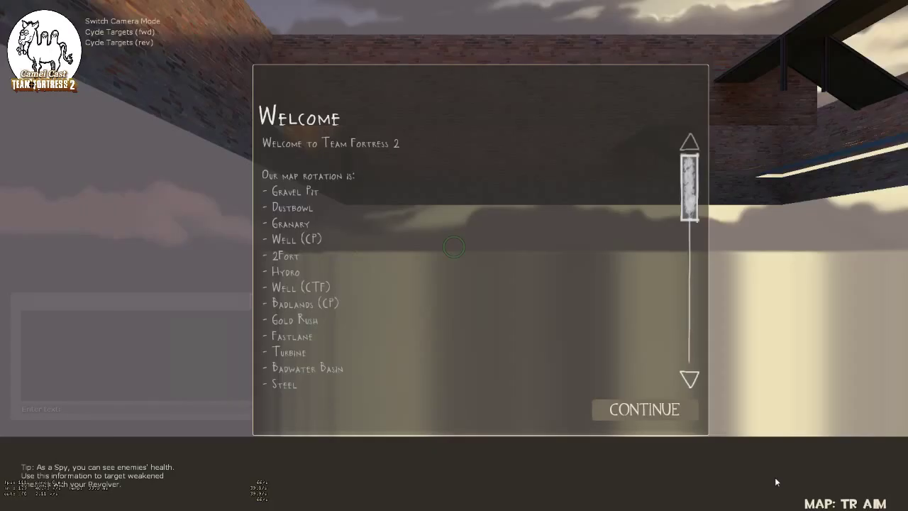
Join BLU as Sniper on tr_aim, then scope in and out to compare the circle crosshair with the scope's aim point
key("Return")
key("1")
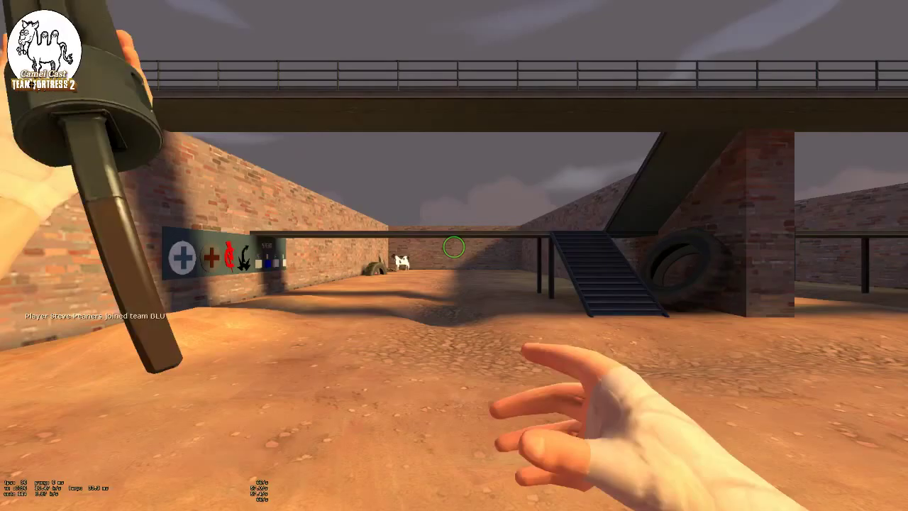
key("s")
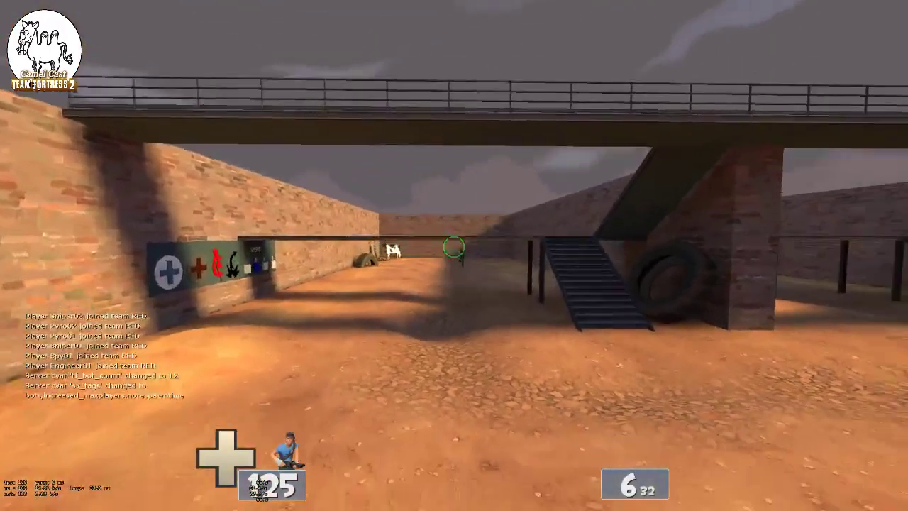
key("s")
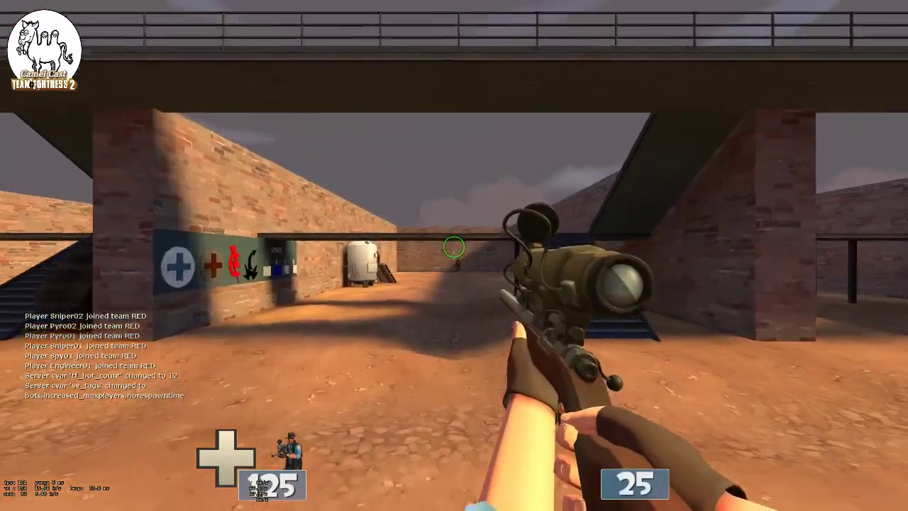
right_click(454, 247)
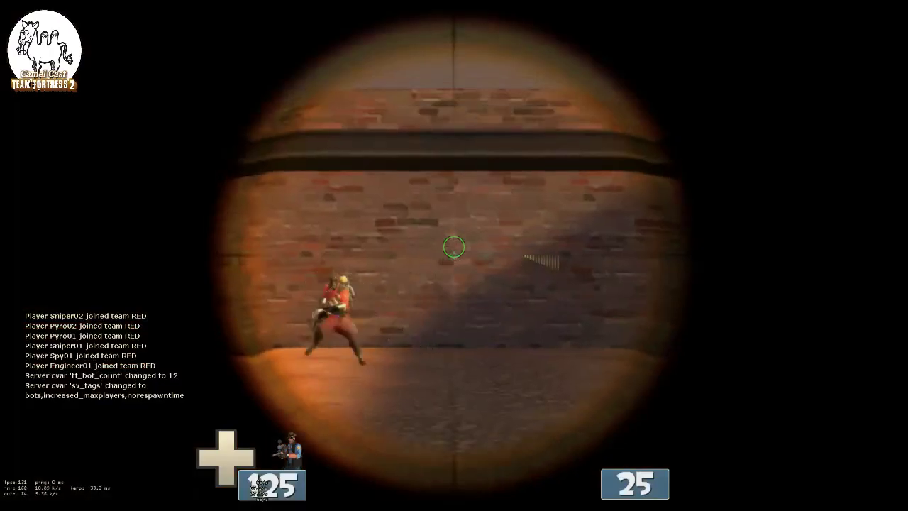
key("w")
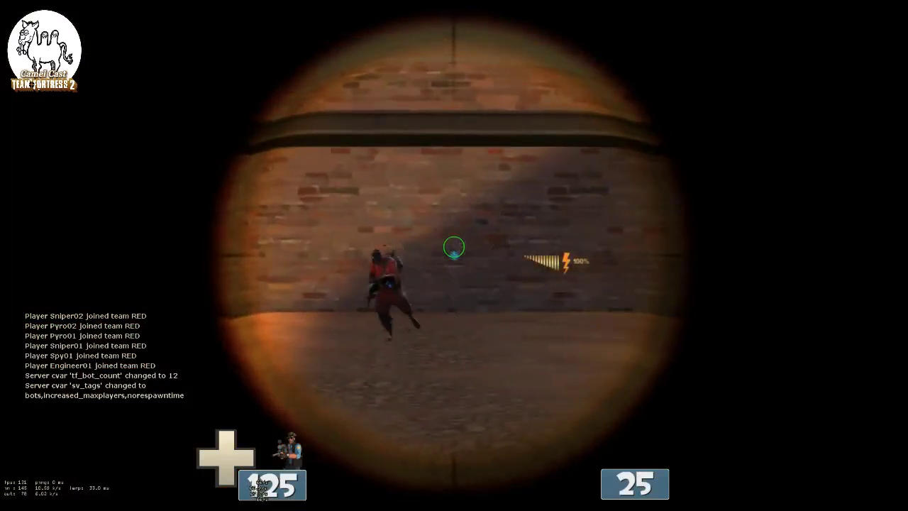
right_click(454, 247)
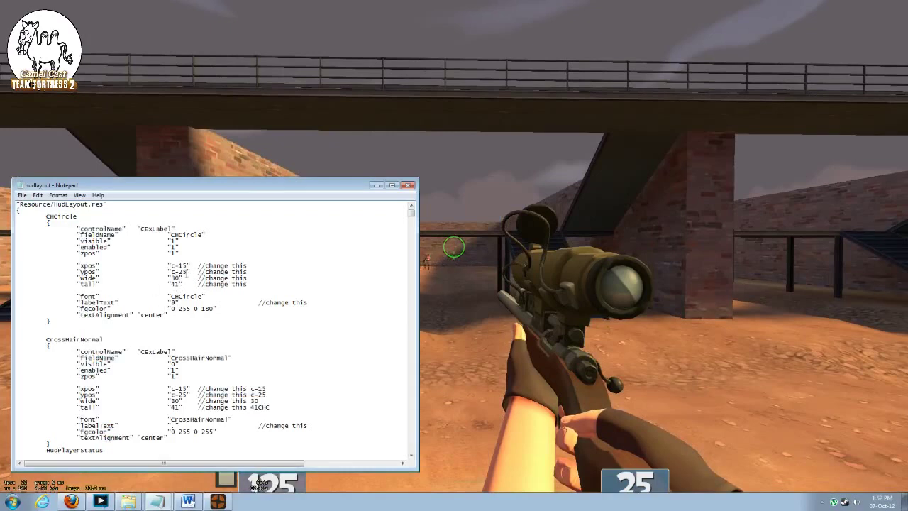
Change the CHCircle ypos offset from 25 to 30 (c-30), save hudlayout.res, and go back to TF2
key("BackSpace")
key("BackSpace")
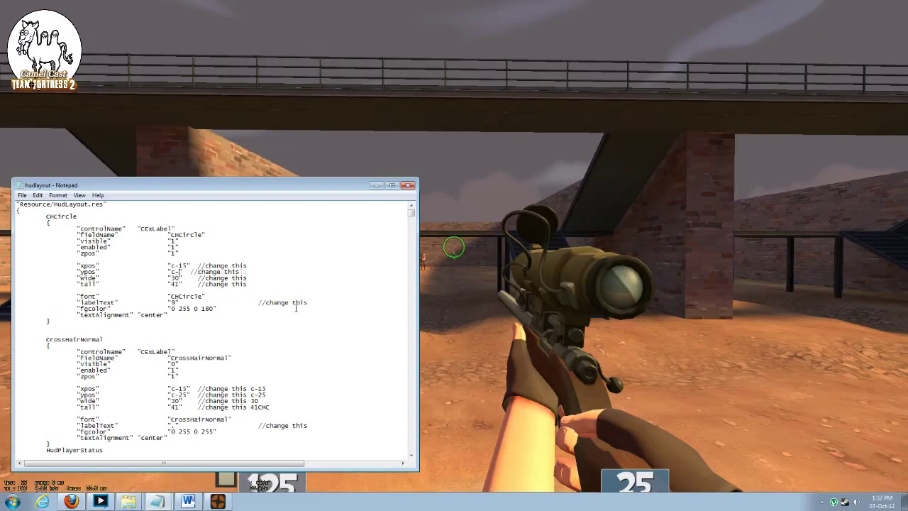
type("30")
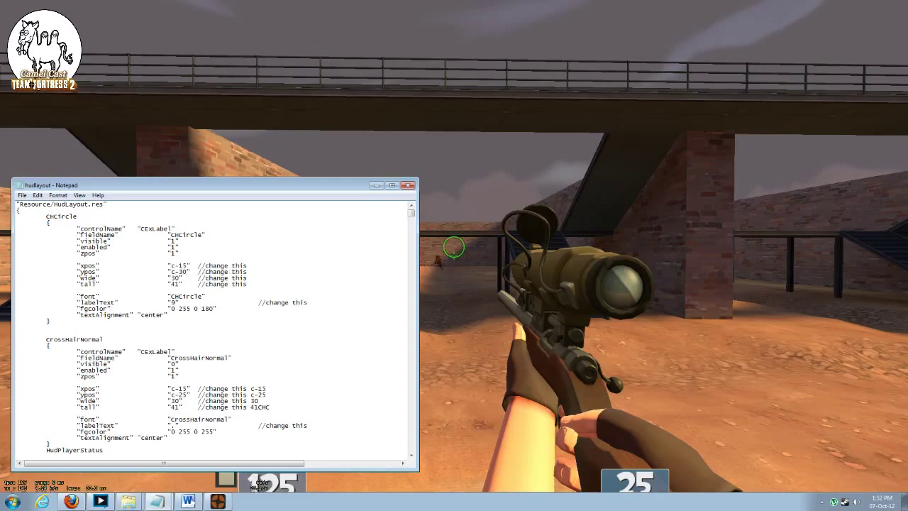
left_click(23, 195)
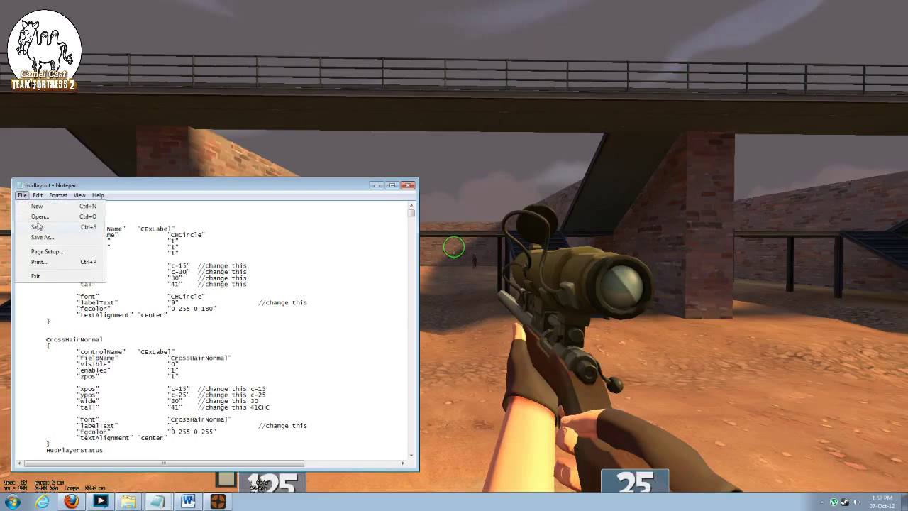
left_click(41, 229)
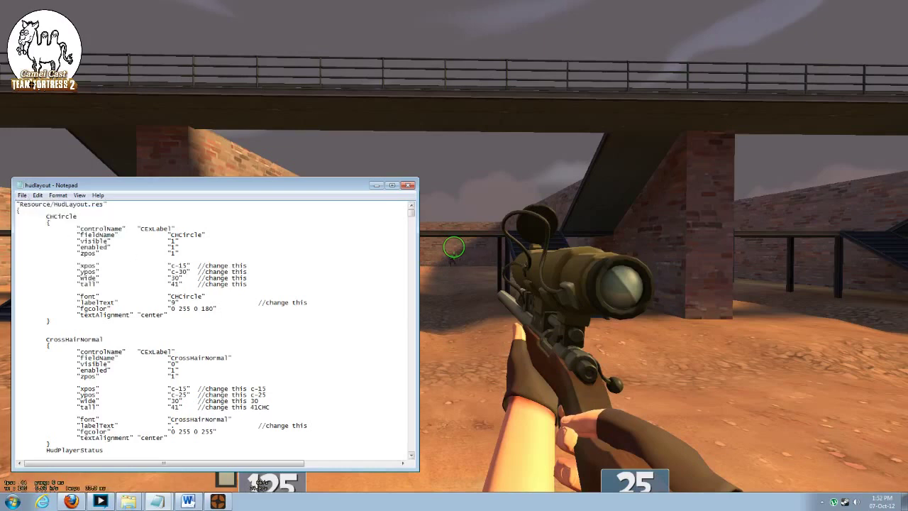
key("alt+Tab")
Run hud_reloadscheme in the TF2 console to apply the c-30 crosshair position
key("grave")
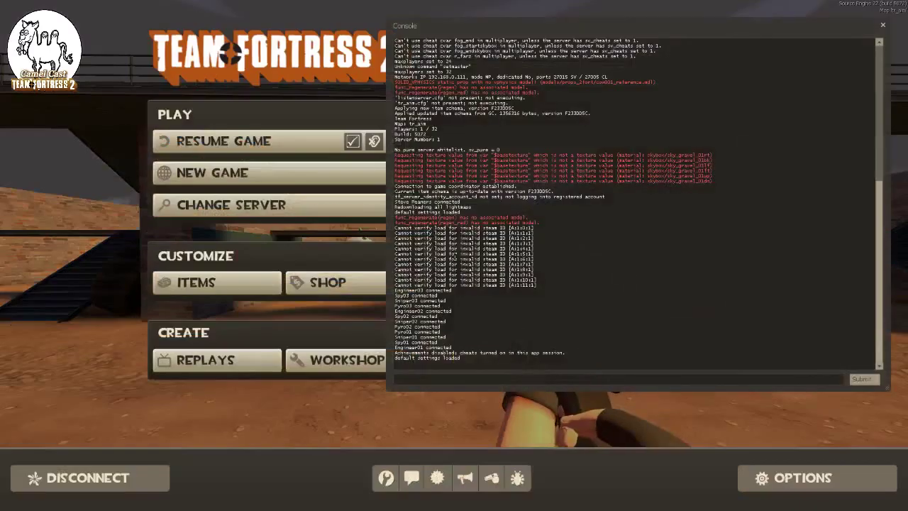
type("hud")
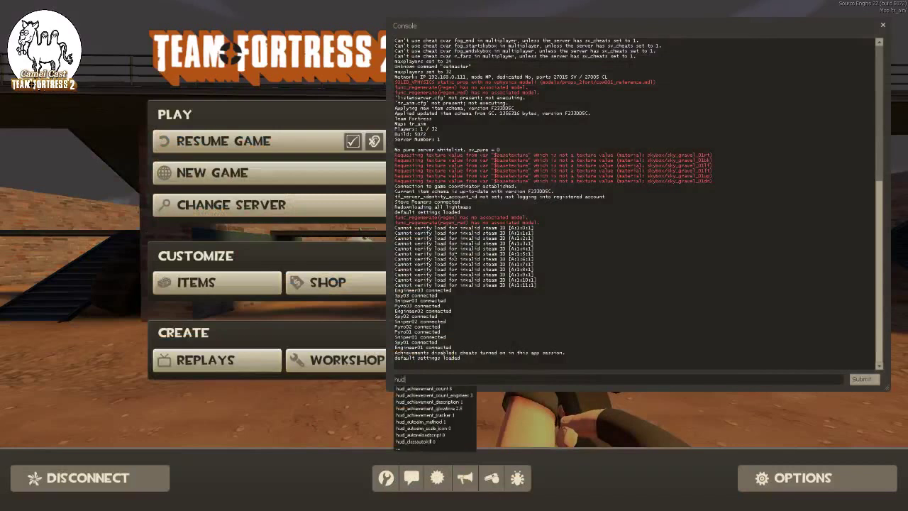
type("_reloadscheme")
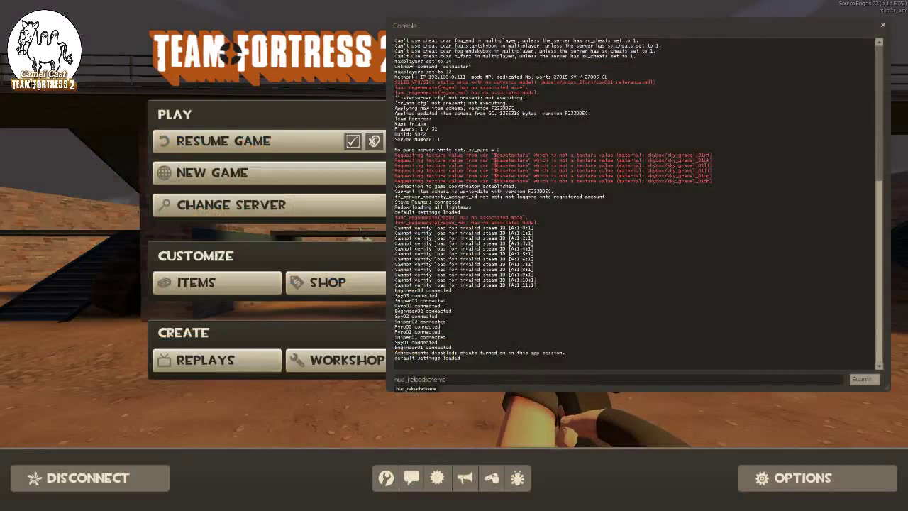
key("Return")
key("Escape")
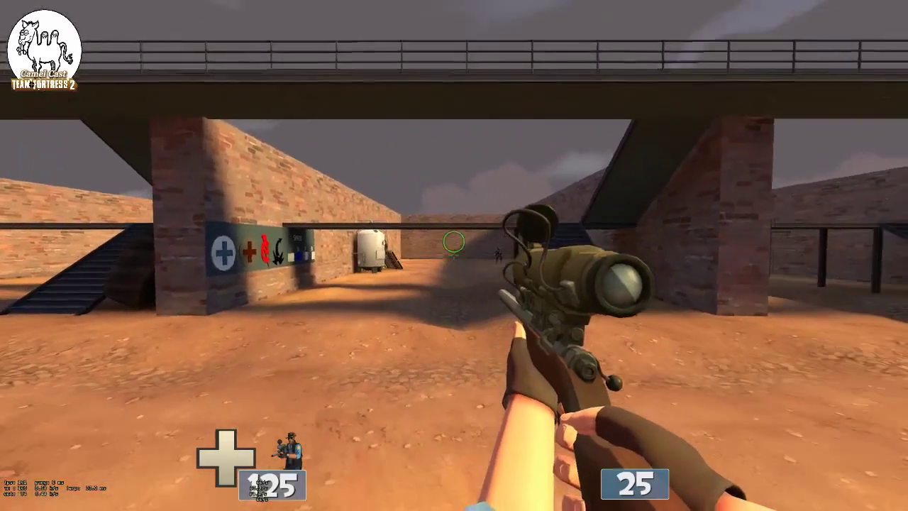
Scope in and out to test the repositioned crosshair, then return to hudlayout.res in Notepad
right_click(454, 242)
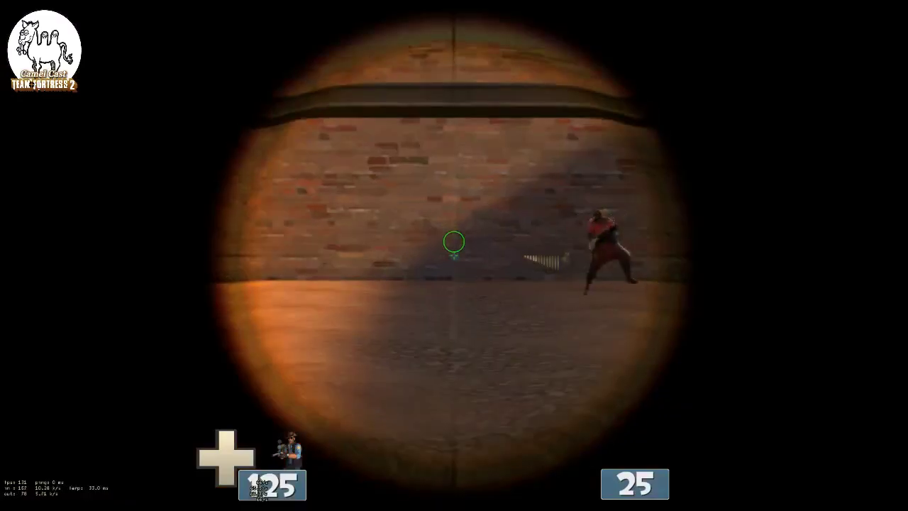
right_click(454, 242)
key("grave")
key("Escape")
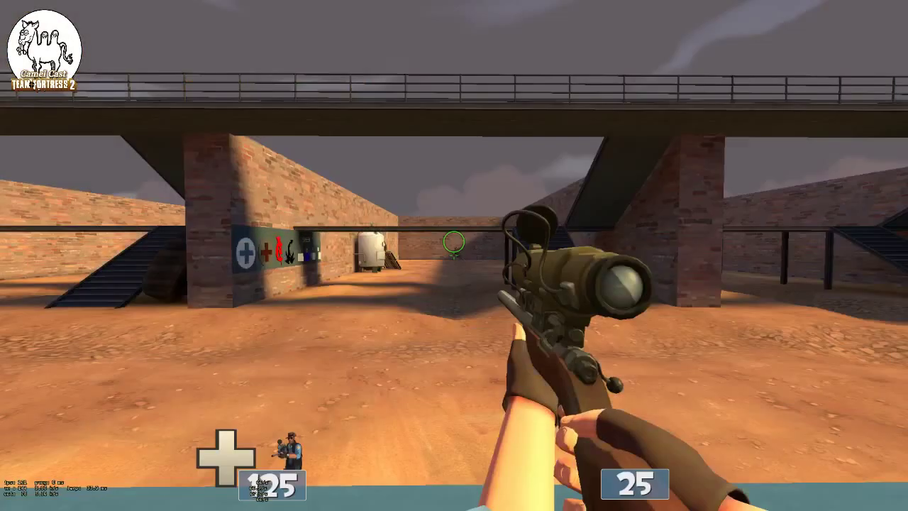
key("alt+Tab")
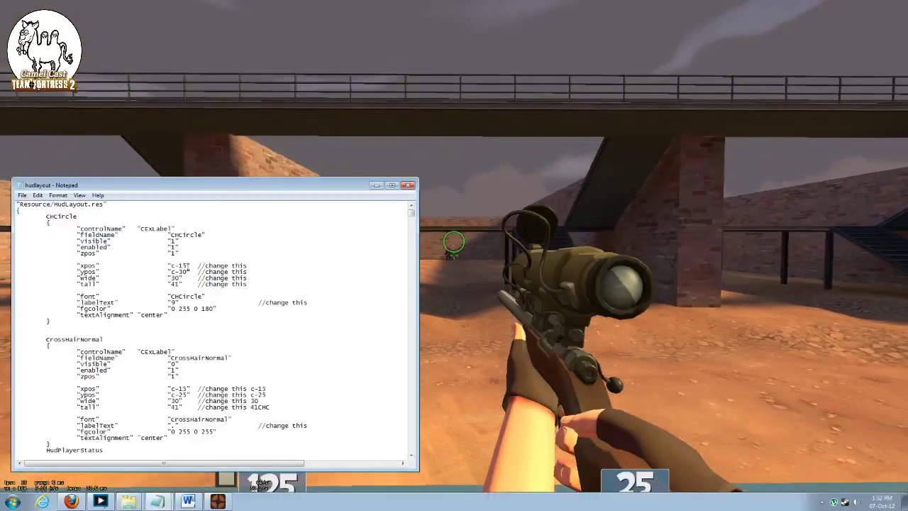
Replace 30 with 10 so CHCircle ypos reads c-10, save hudlayout.res, and return to TF2
key("BackSpace")
key("BackSpace")
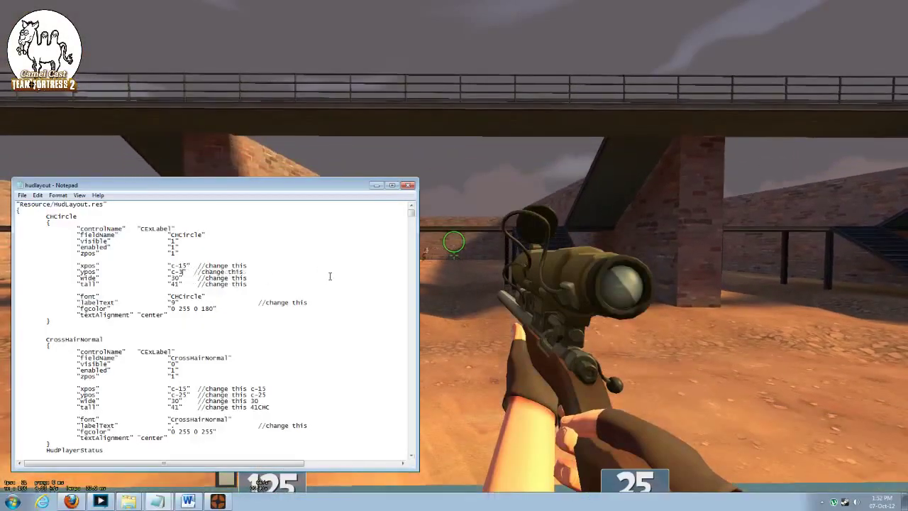
type("10")
left_click(22, 196)
left_click(37, 228)
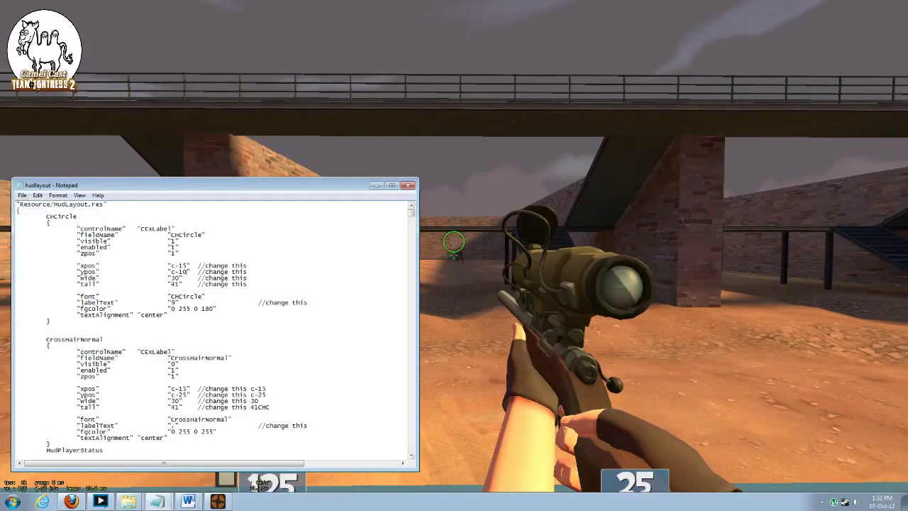
key("alt+Tab")
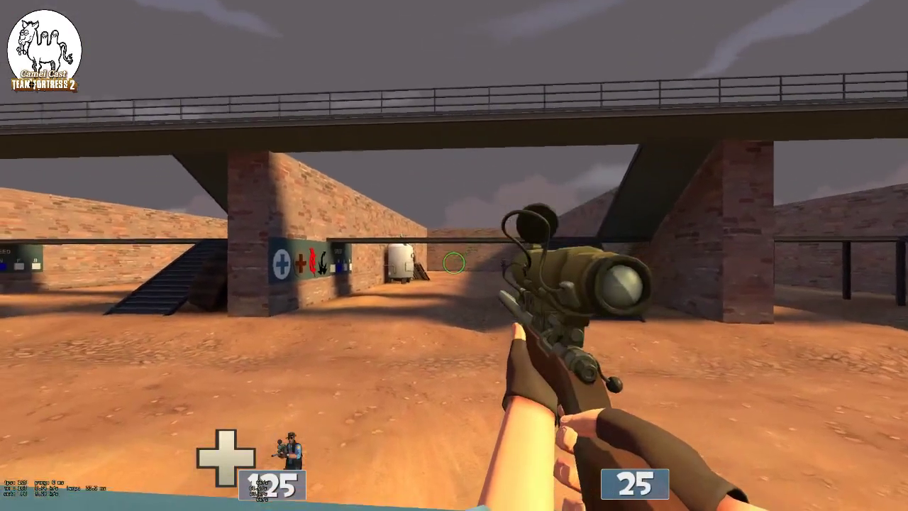
Check the c-10 crosshair through the scope, then change the ypos to c-12 and save hudlayout.res
right_click(454, 263)
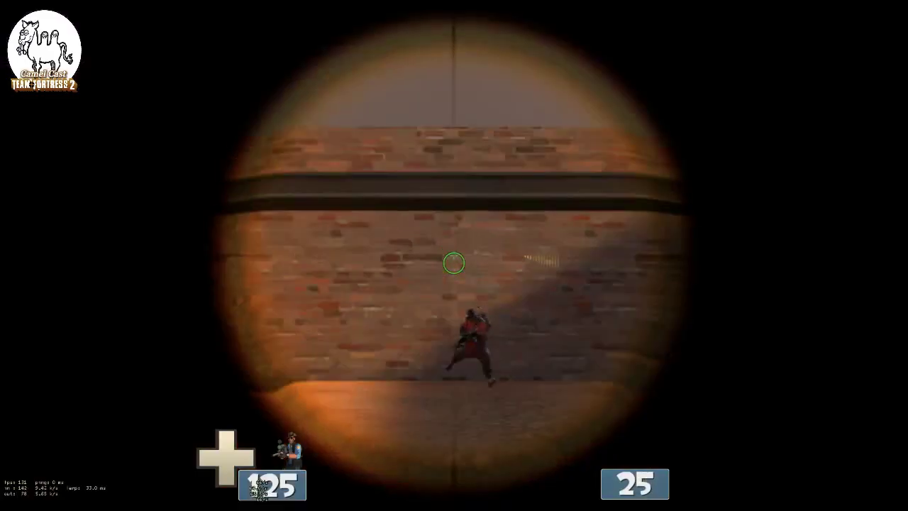
right_click(453, 263)
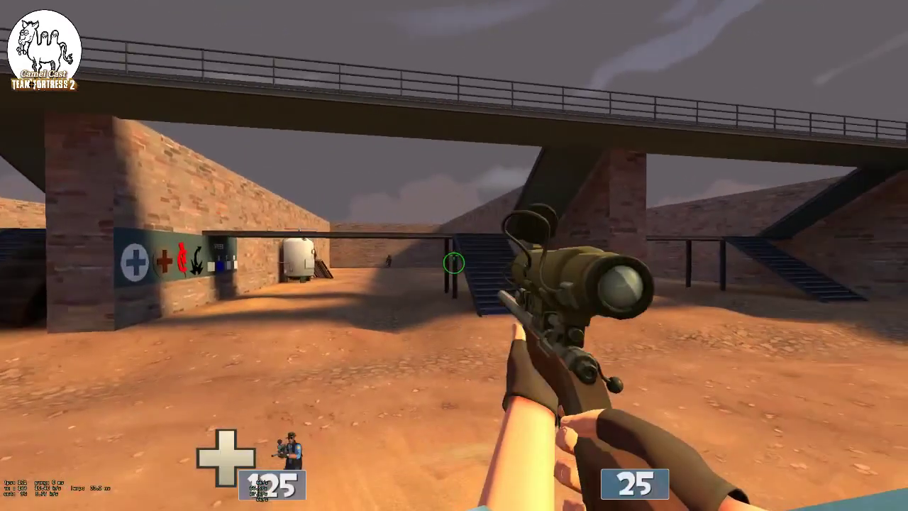
key("alt+Tab")
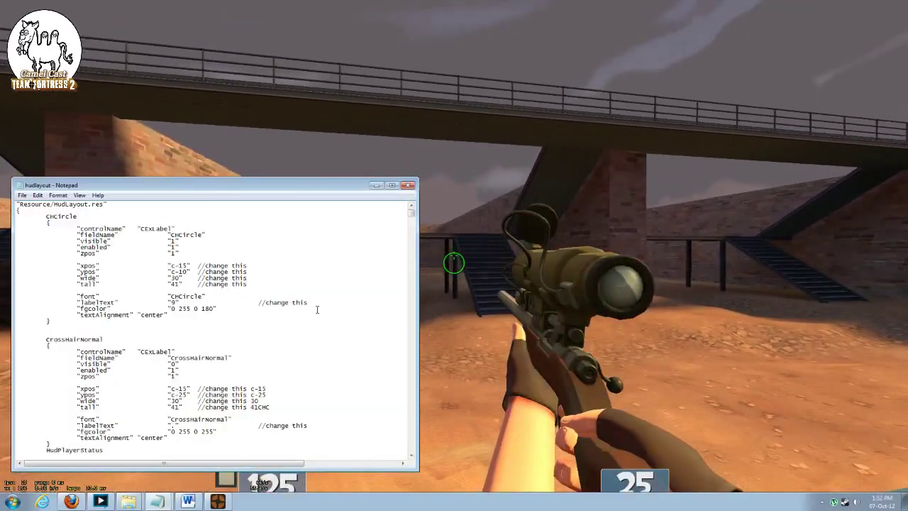
key("BackSpace")
key("BackSpace")
type("12")
left_click(23, 195)
left_click(31, 227)
left_click(430, 263)
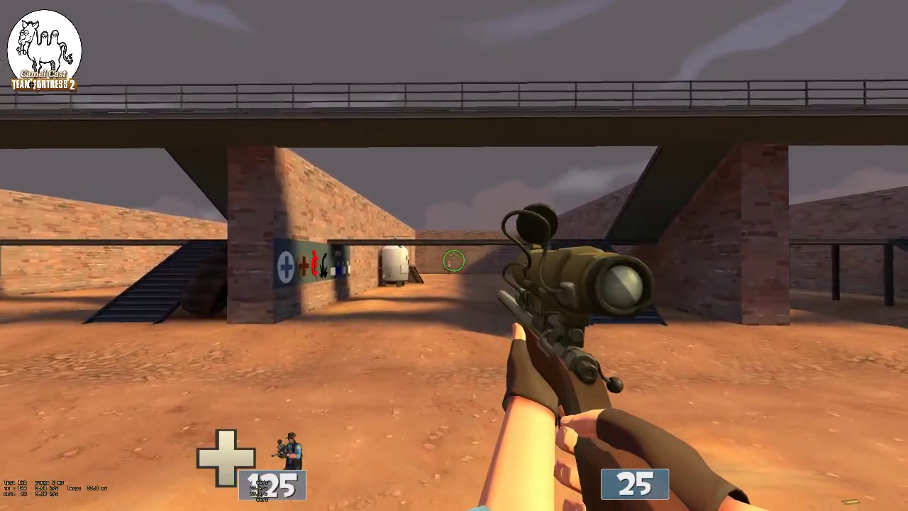
Test the c-12 position scoped, then change the ypos to c-15 and save hudlayout.res
right_click(454, 261)
right_click(454, 261)
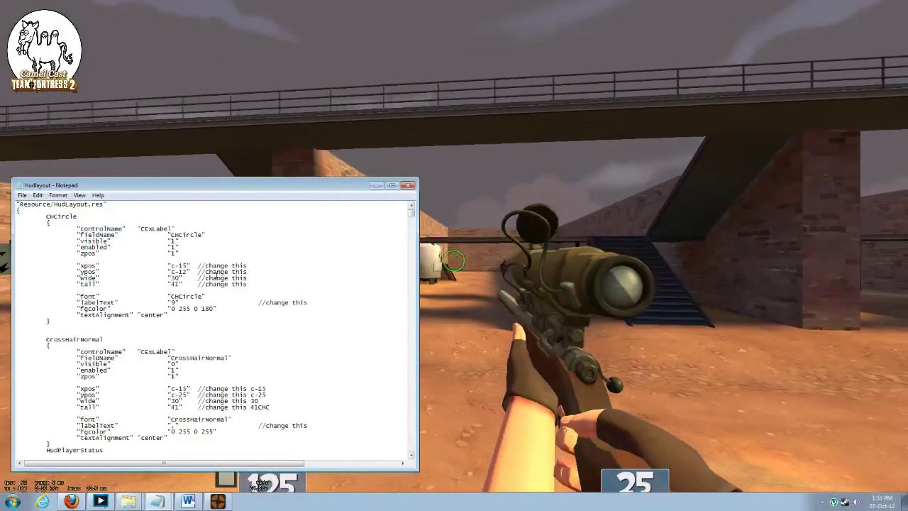
left_click(188, 271)
key("BackSpace")
type("5")
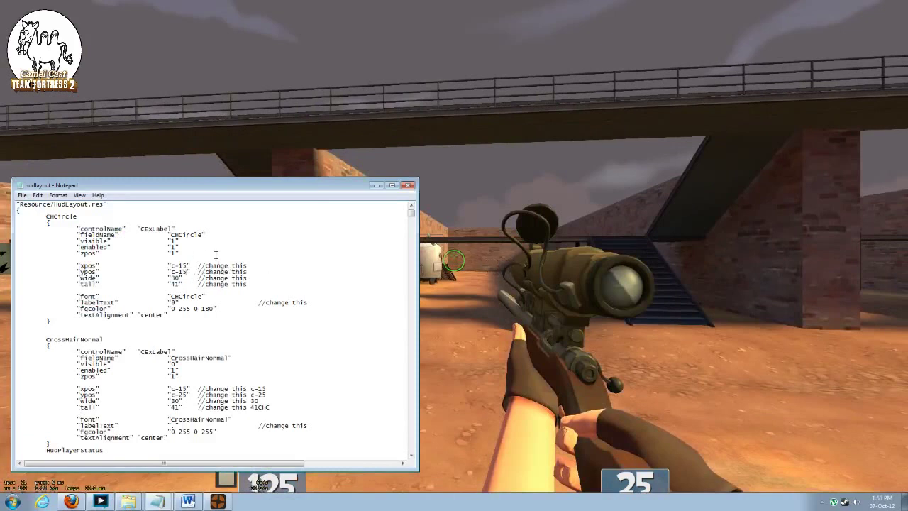
left_click(23, 196)
left_click(39, 227)
key("alt+Tab")
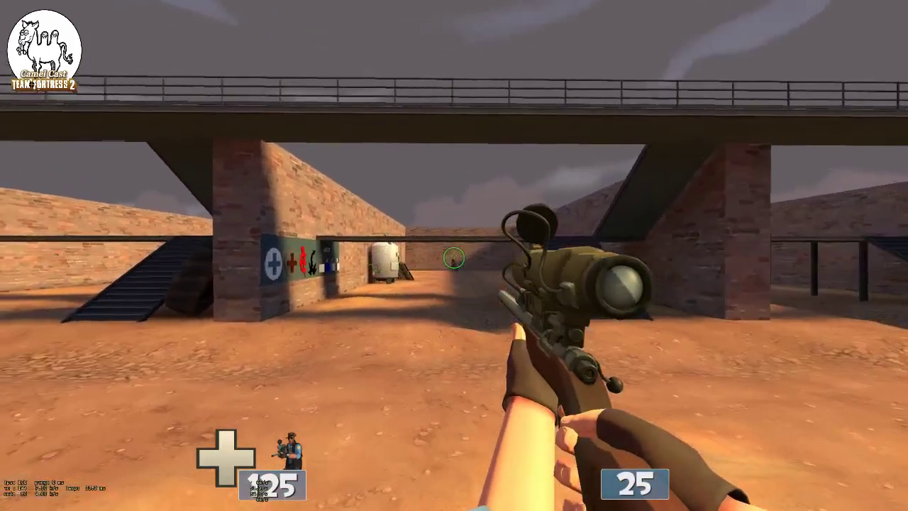
Test the c-15 crosshair position through the sniper scope, glancing back at hudlayout.res
right_click(454, 258)
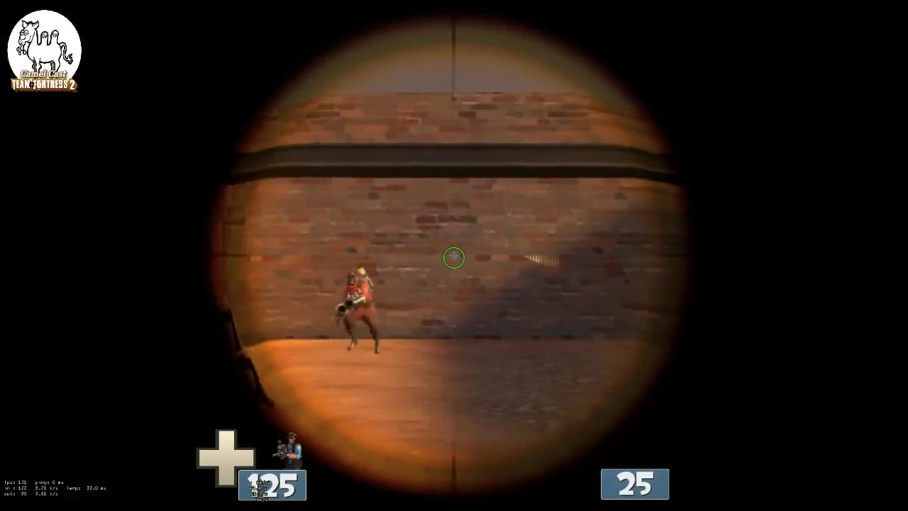
right_click(454, 259)
key("alt+Tab")
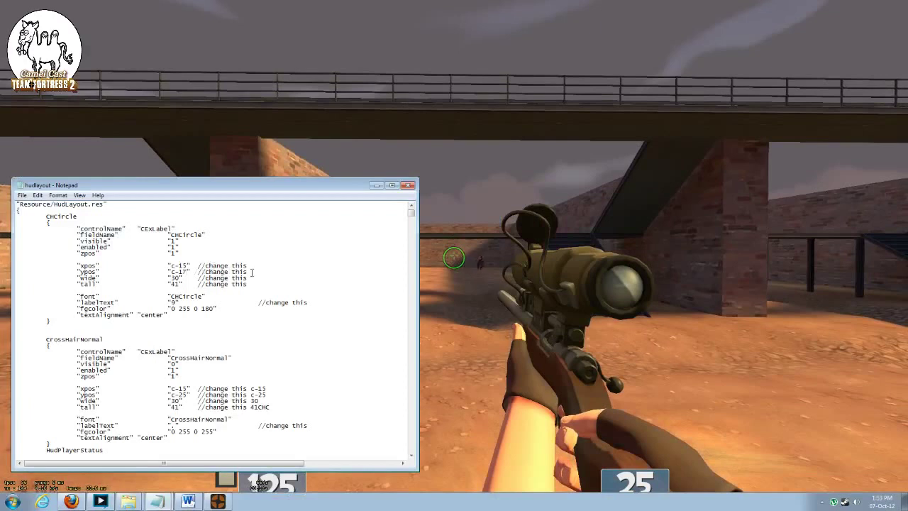
key("alt+Tab")
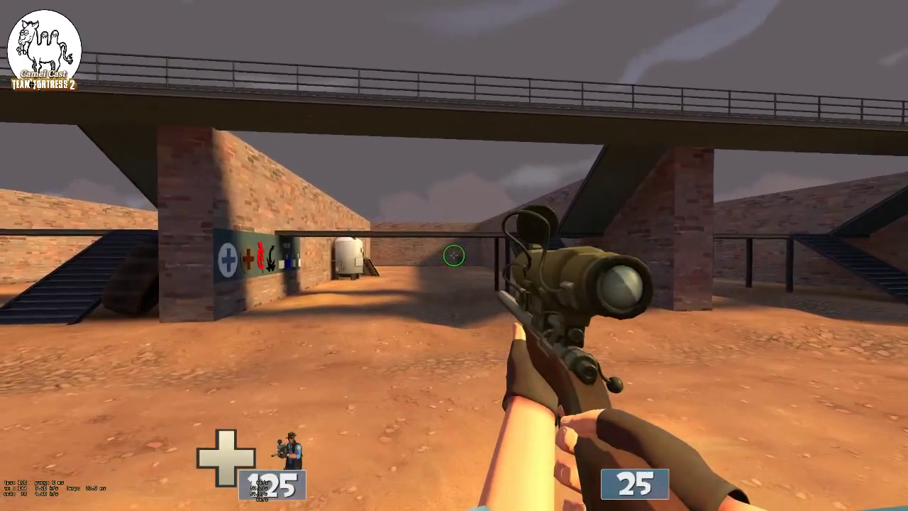
Toggle the sniper scope repeatedly on enemies to compare the green circle scoped and unscoped, then return to hudlayout
right_click(455, 259)
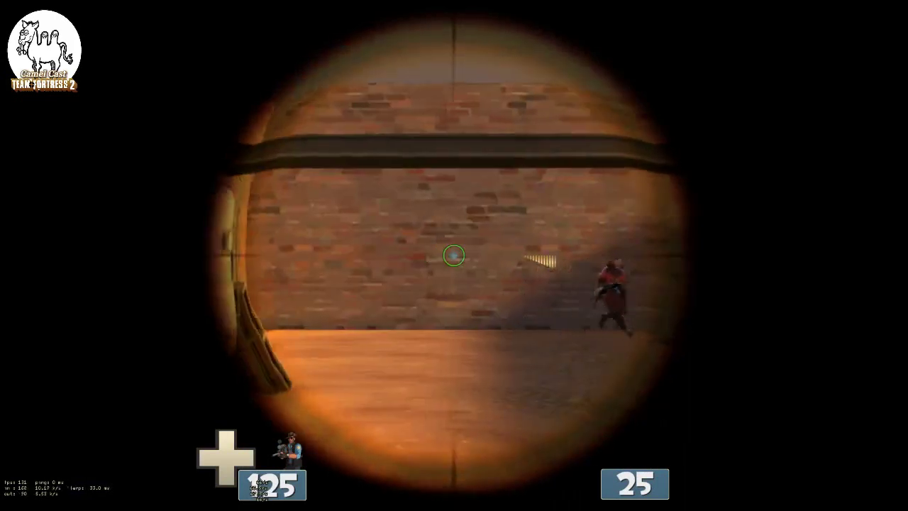
right_click(454, 255)
right_click(454, 255)
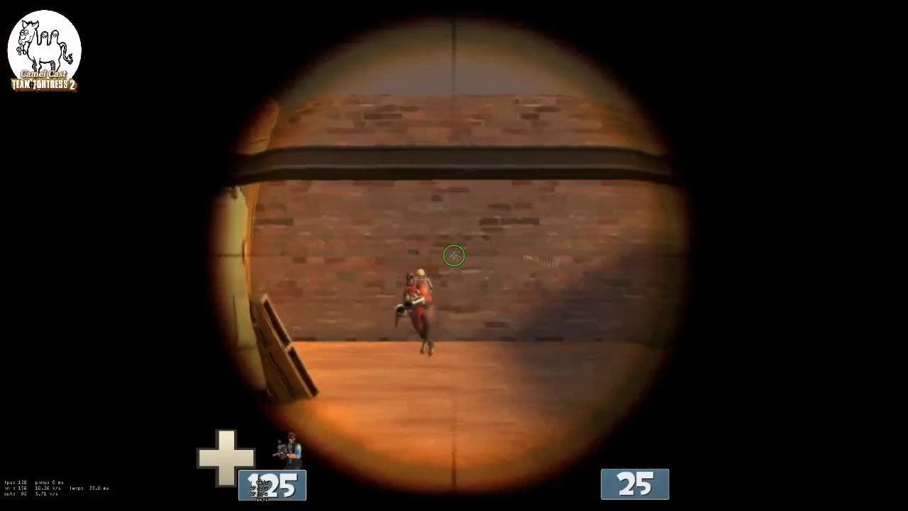
right_click(453, 255)
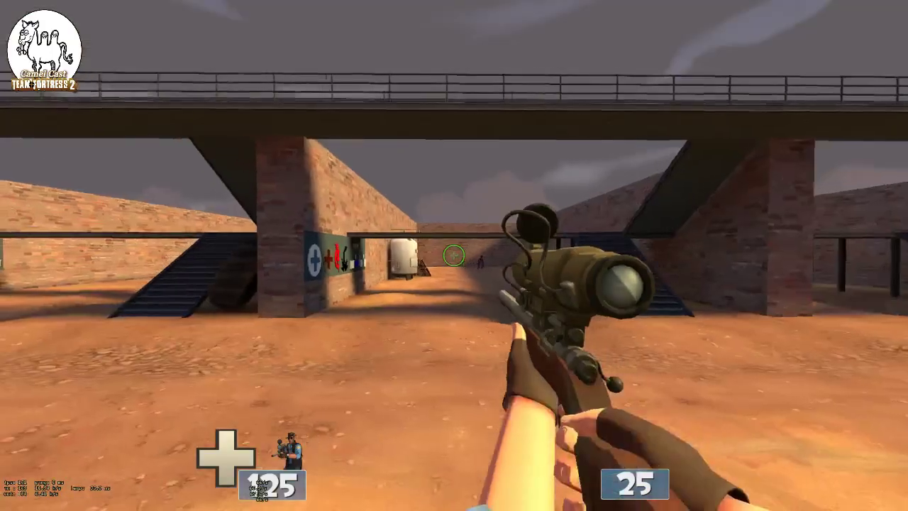
right_click(454, 255)
right_click(454, 255)
right_click(453, 256)
right_click(454, 256)
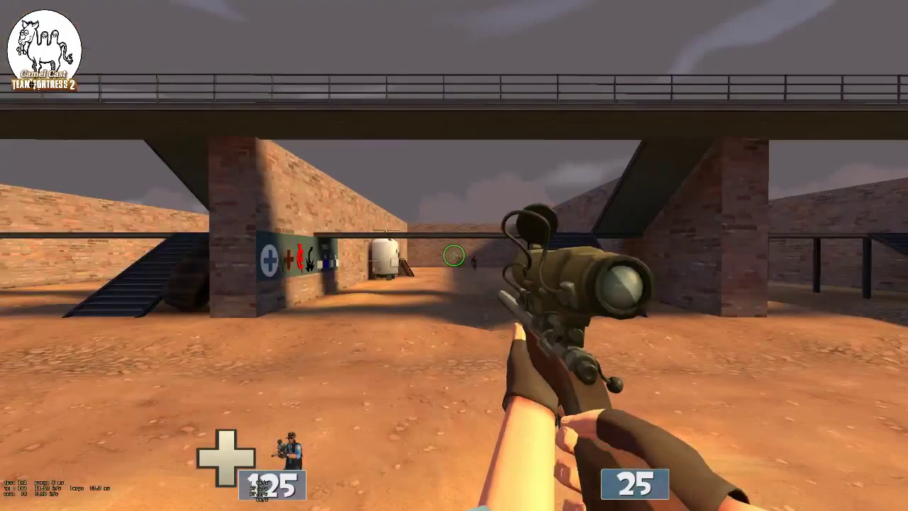
key("alt+Tab")
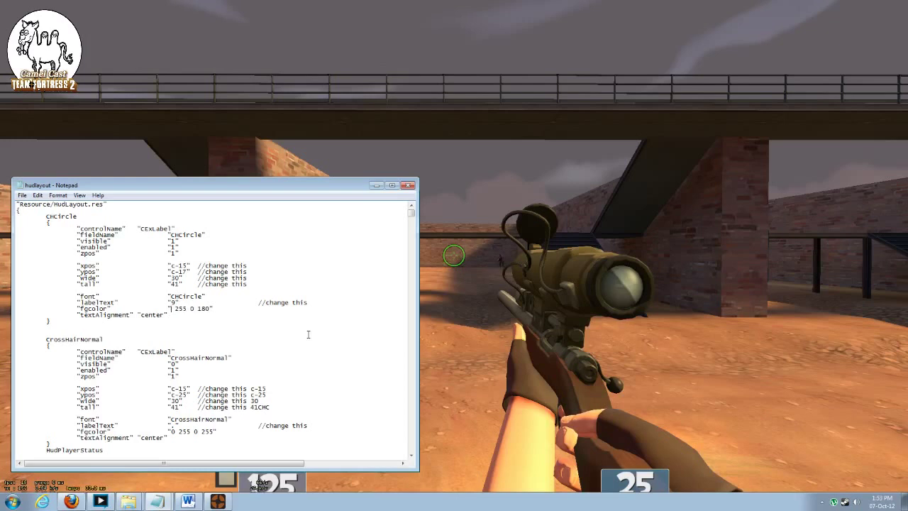
double_click(172, 308)
type("255 255")
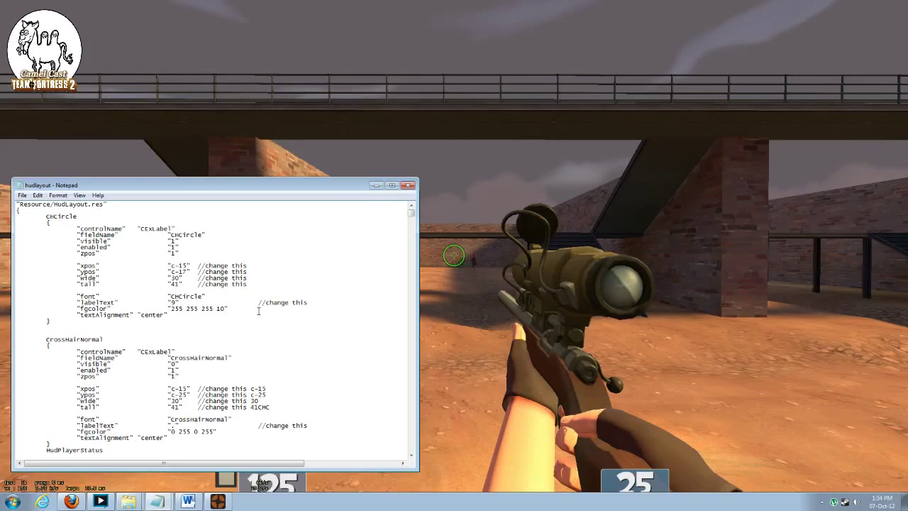
left_click(32, 195)
mouse_move(22, 195)
left_click(32, 226)
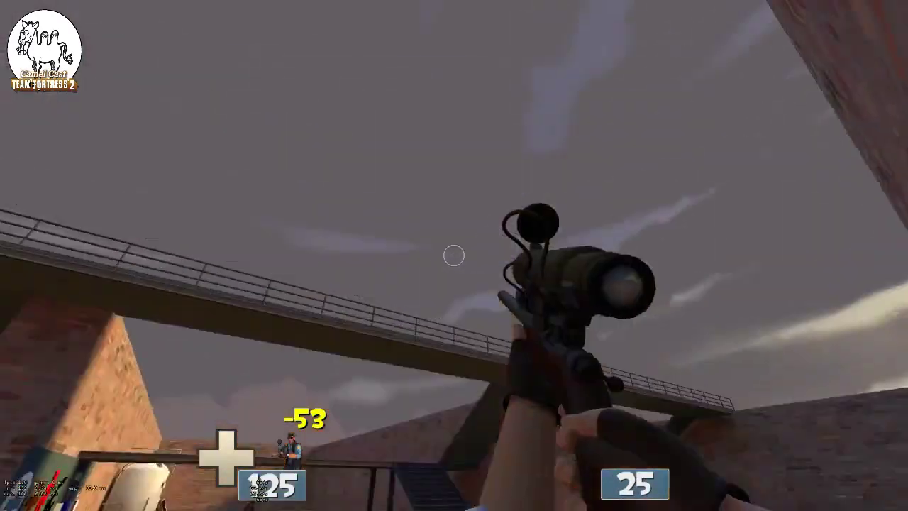
Scope in and out to check the white circle crosshair, then fire three scoped shots at the enemy
right_click(454, 255)
right_click(454, 256)
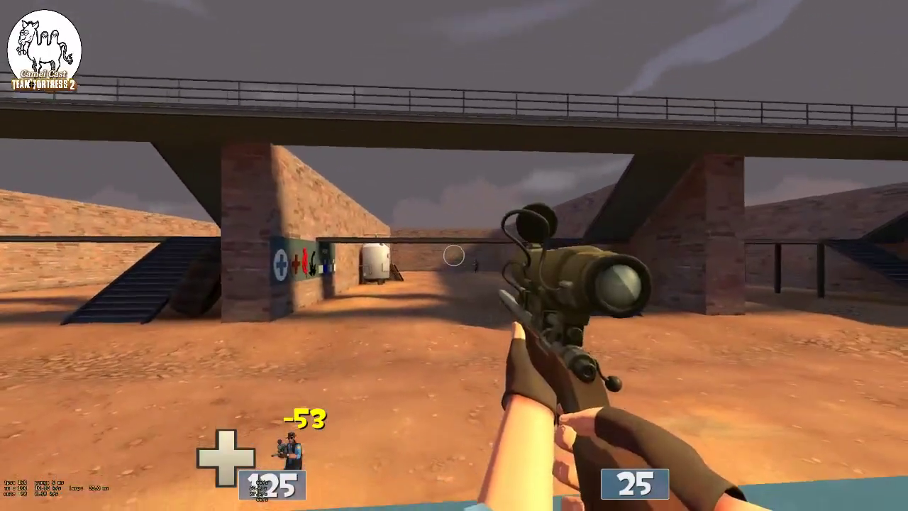
right_click(454, 255)
right_click(454, 256)
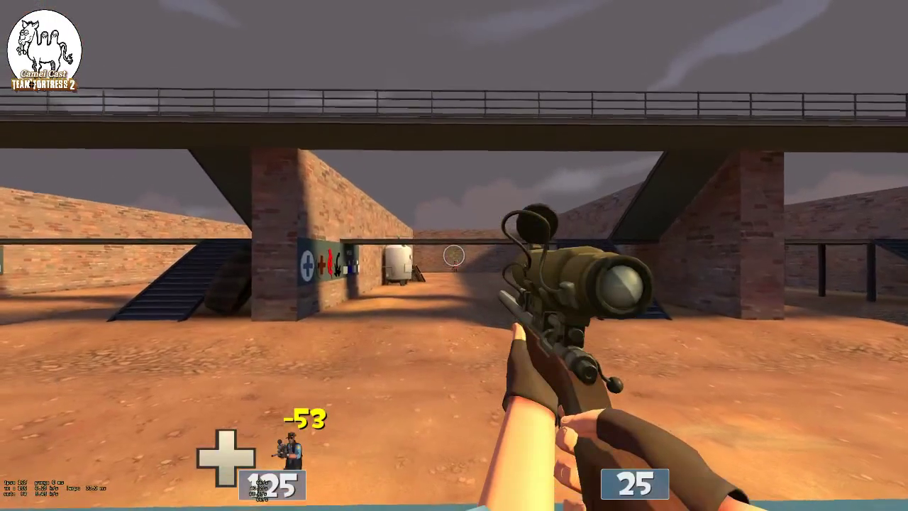
right_click(454, 255)
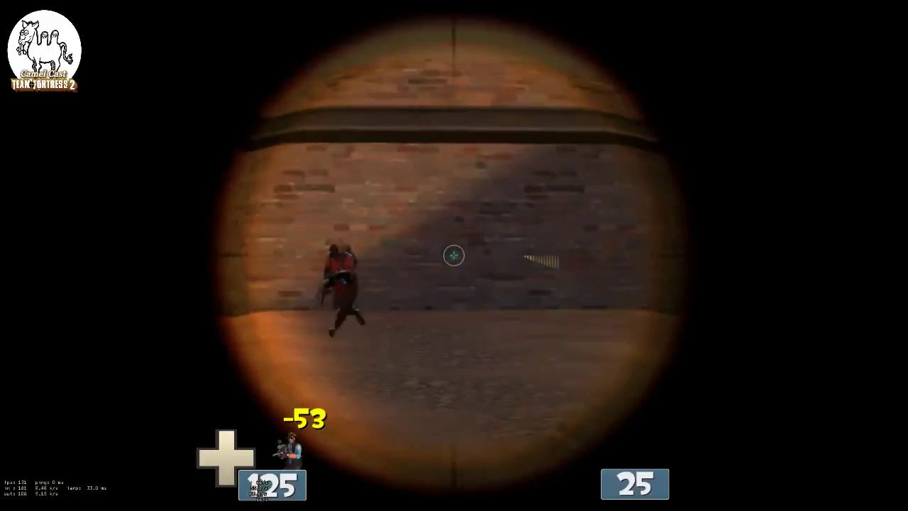
left_click(454, 255)
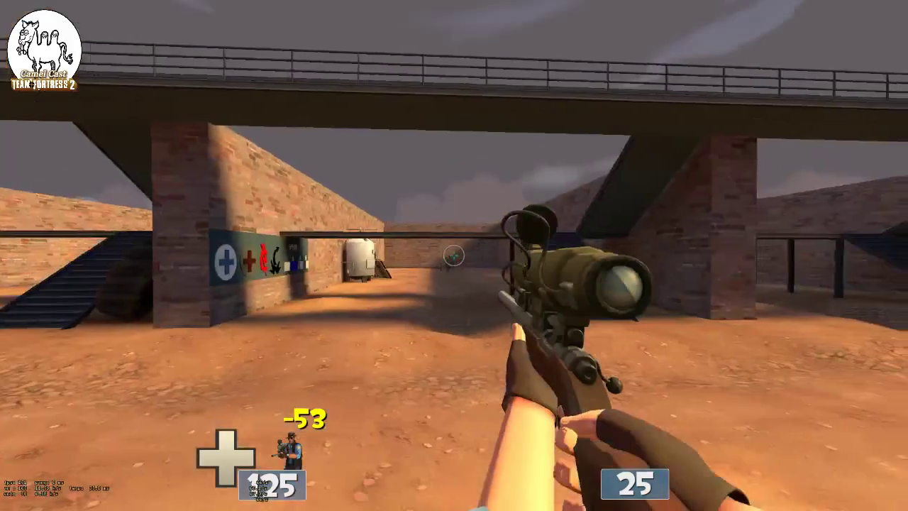
left_click(453, 256)
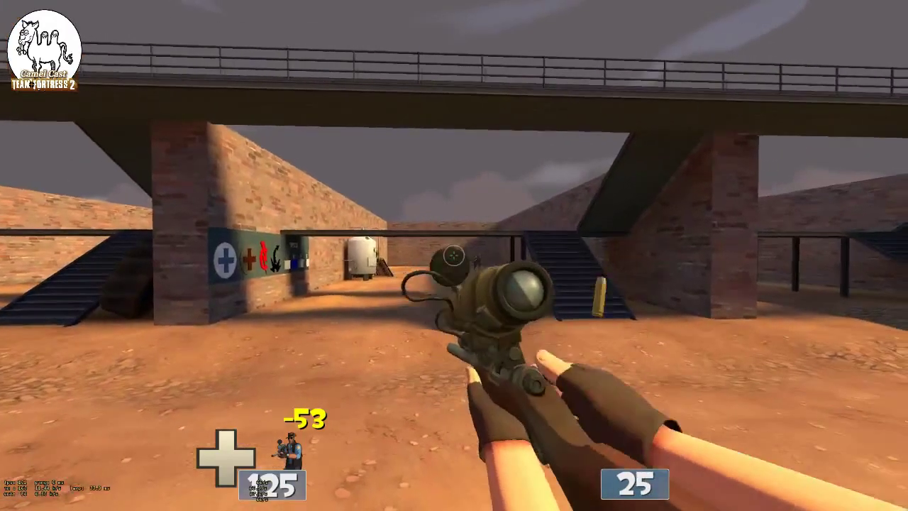
right_click(453, 256)
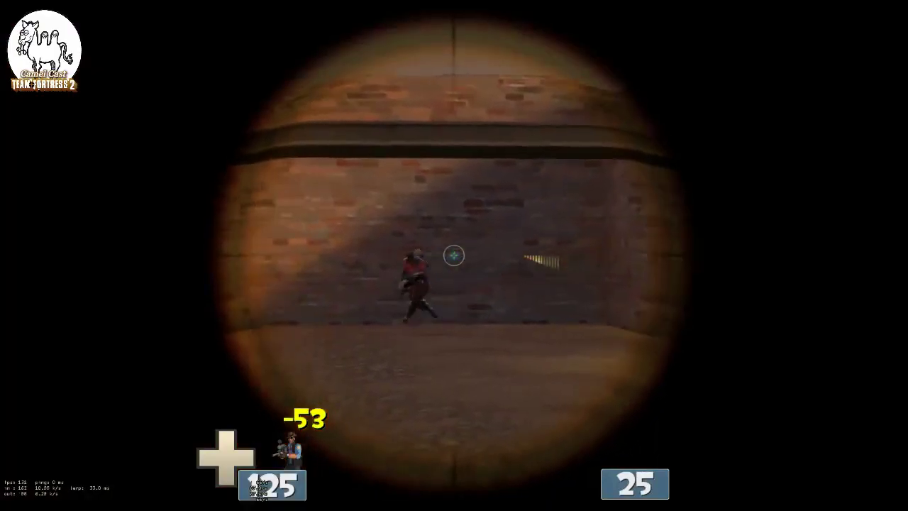
left_click(454, 256)
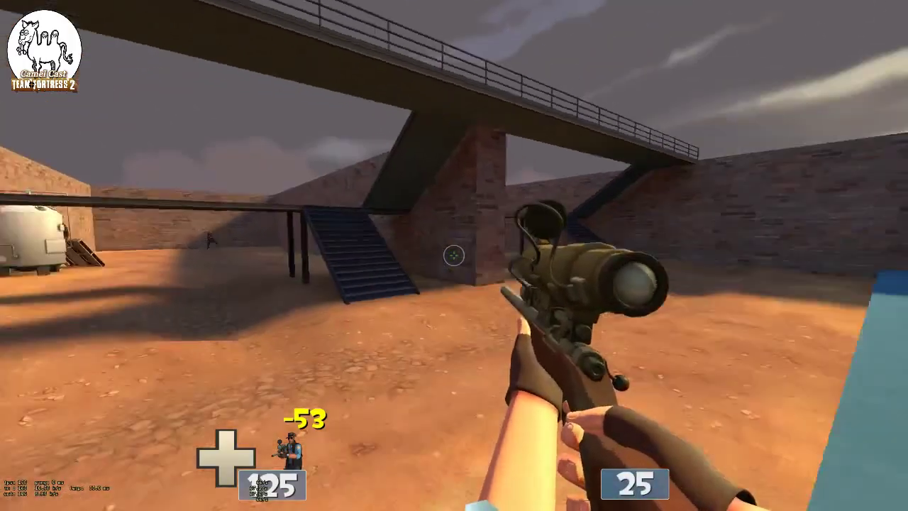
Switch to the melee sword and walk toward the brick wall before returning to hudlayout in Notepad
key("3")
key("w")
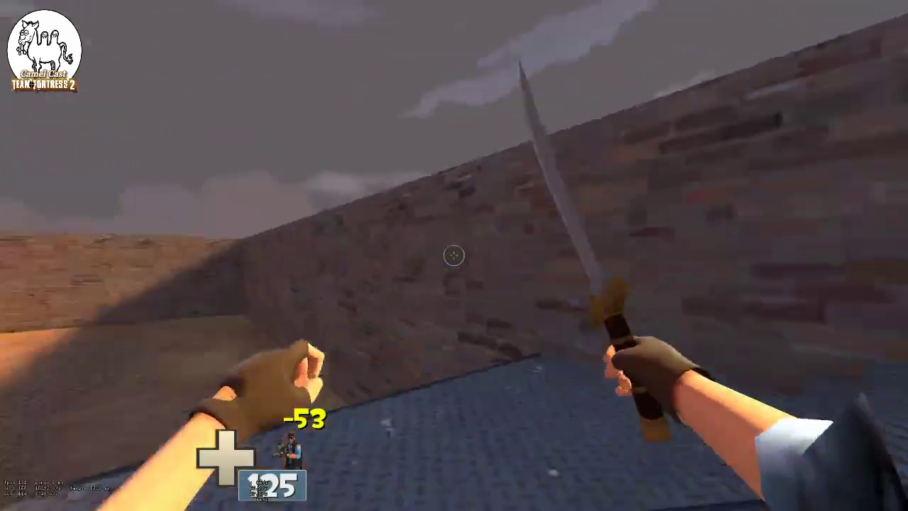
key("w")
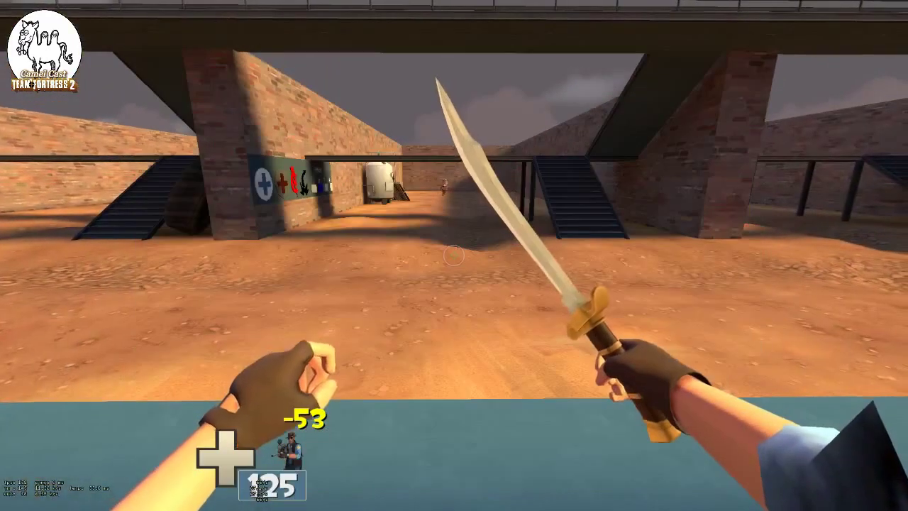
key("shift+Tab")
key("shift+Tab")
key("alt+Tab")
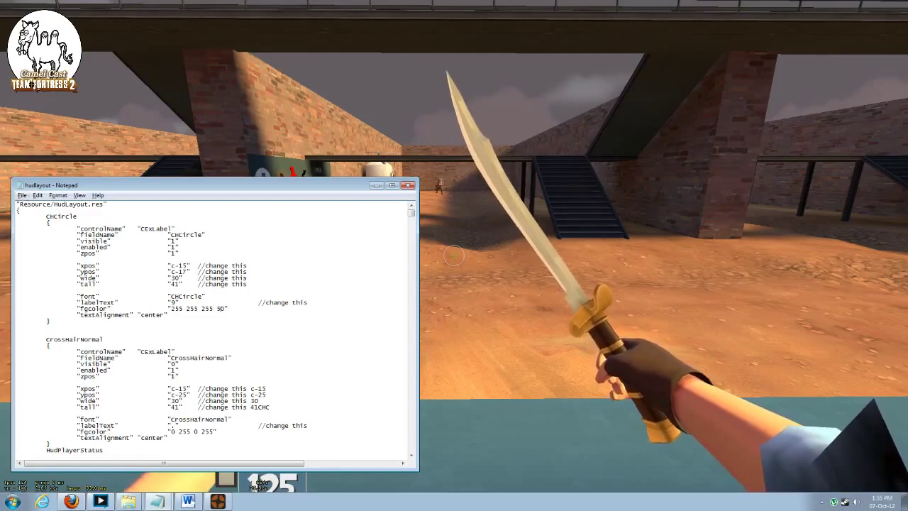
Return to TF2, switch to the sniper rifle, and walk around the stairs checking the fainter crosshair
key("alt+Tab")
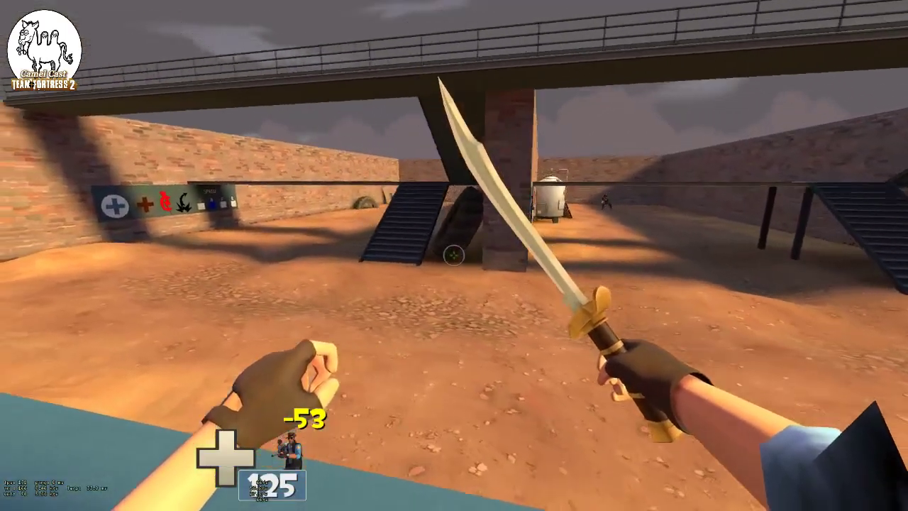
key("1")
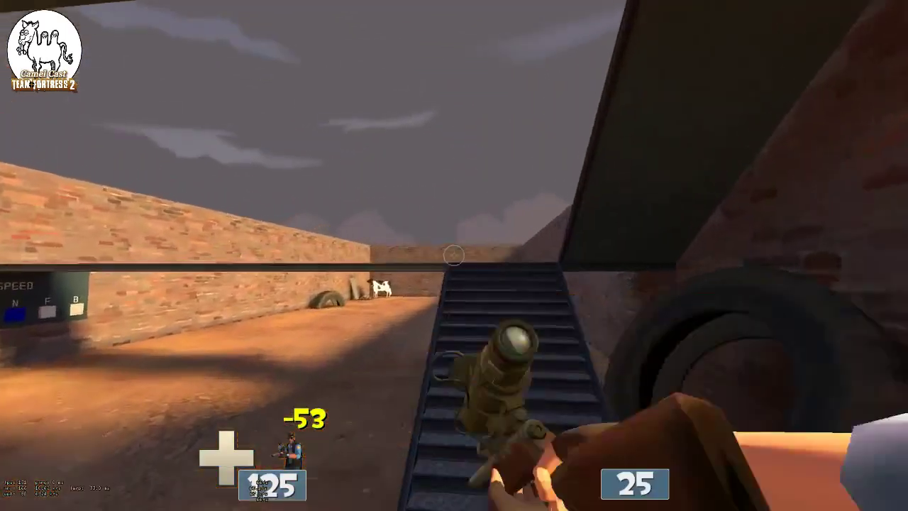
key("w")
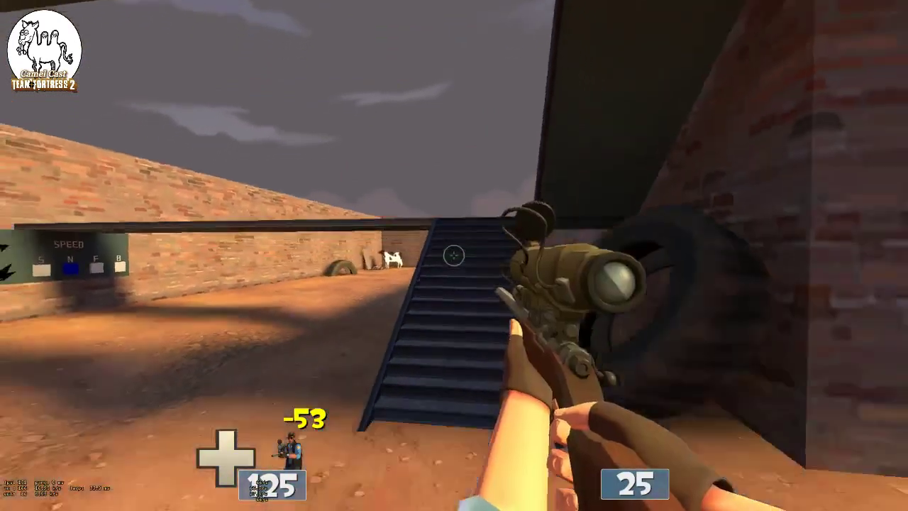
key("s")
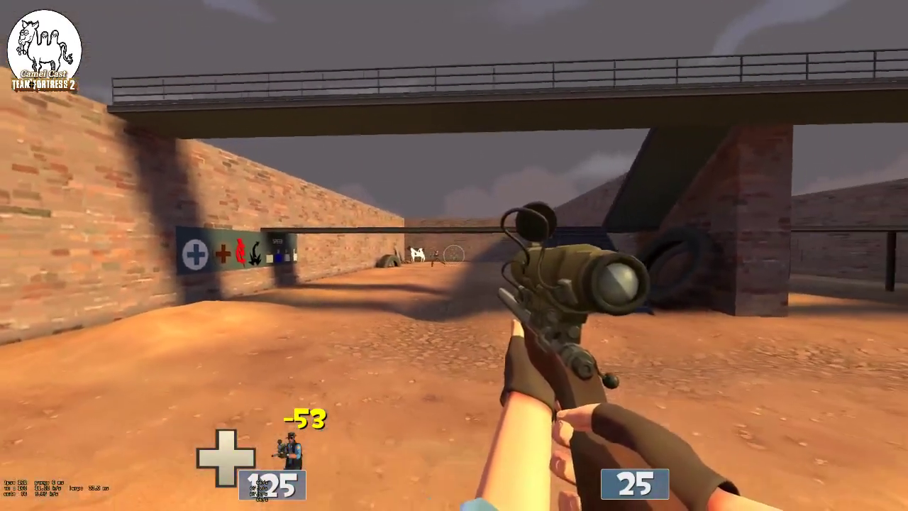
key("Tab")
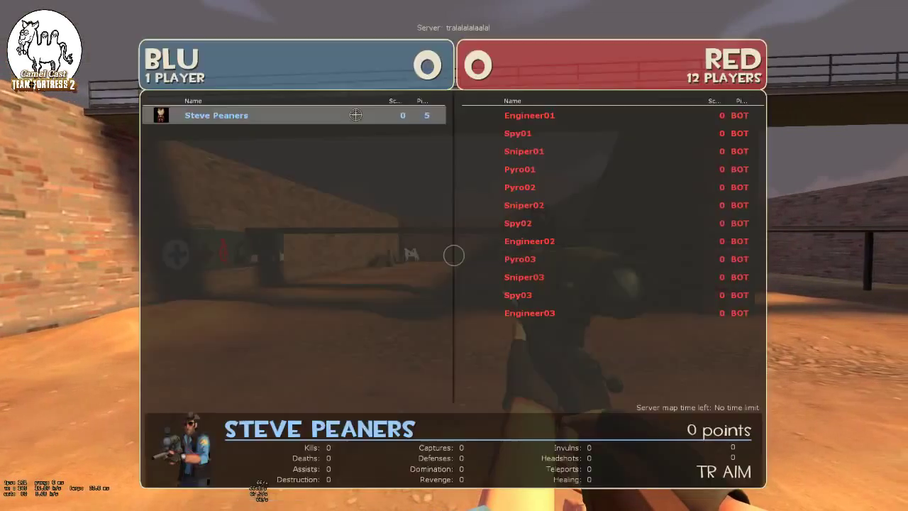
key("d")
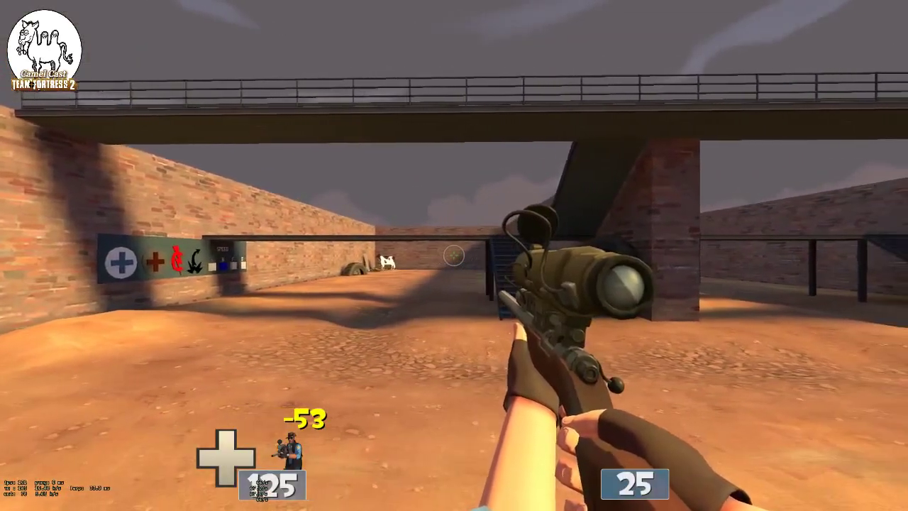
Strafe right and left across the arena to keep checking the faint white circle crosshair
key("Escape")
key("Escape")
key("d")
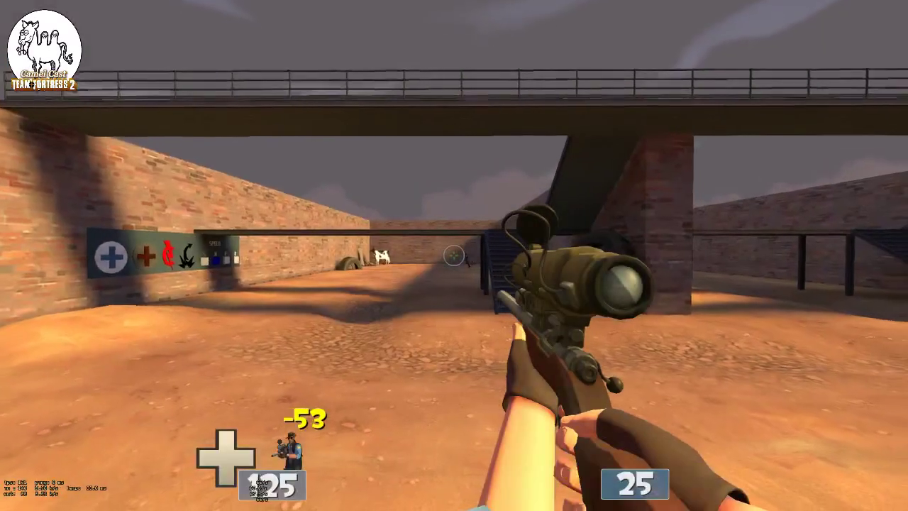
key("d")
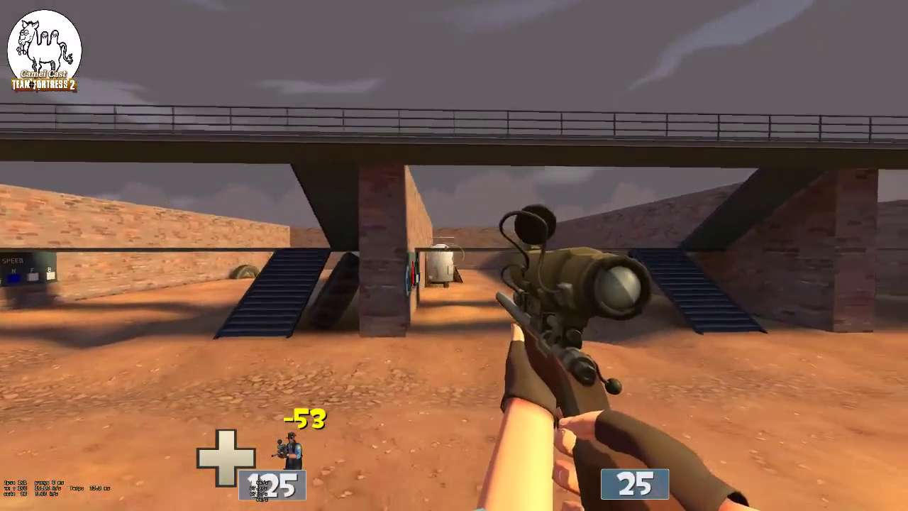
key("d")
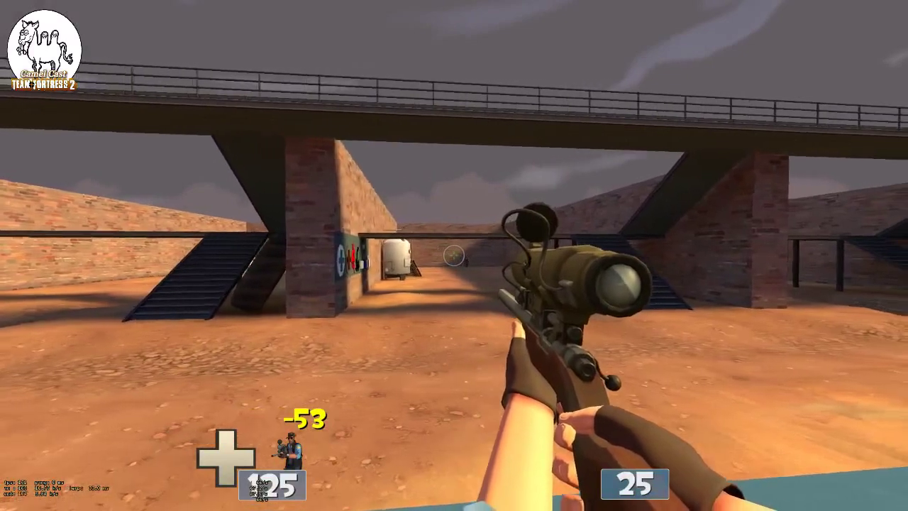
key("a")
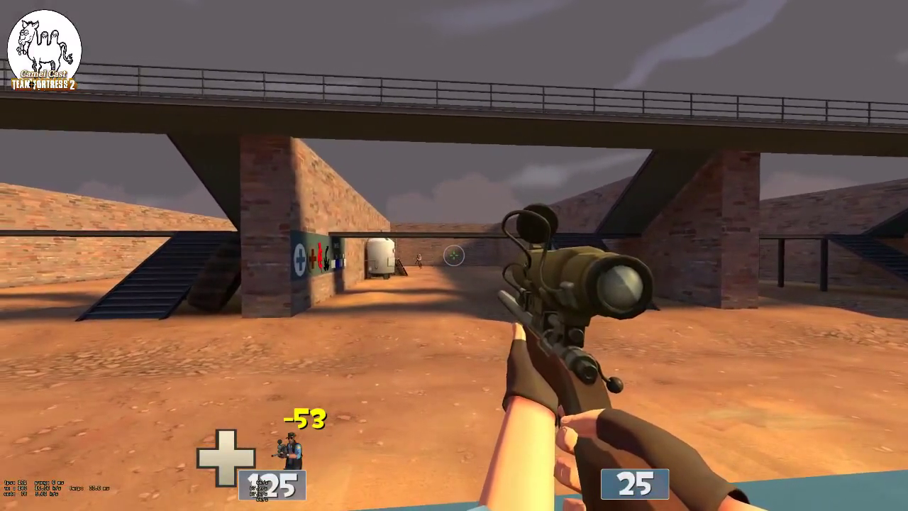
key("a")
key("Escape")
key("Escape")
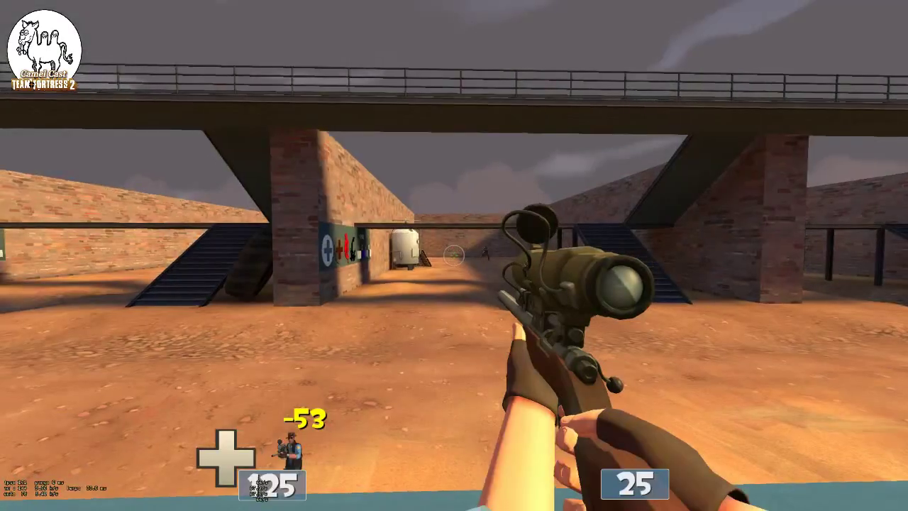